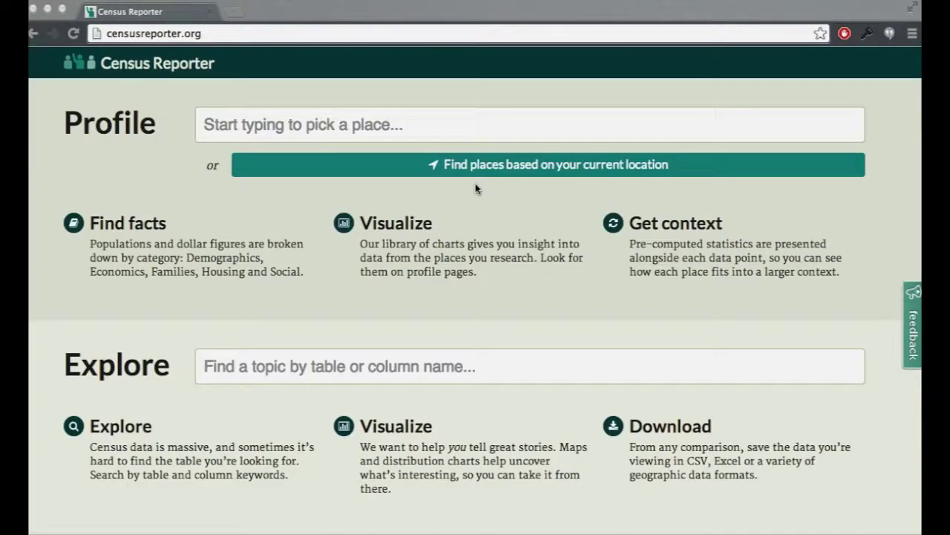
- Search 'chica' and open the Chicago, IL profile from the suggestions
click(254, 123)
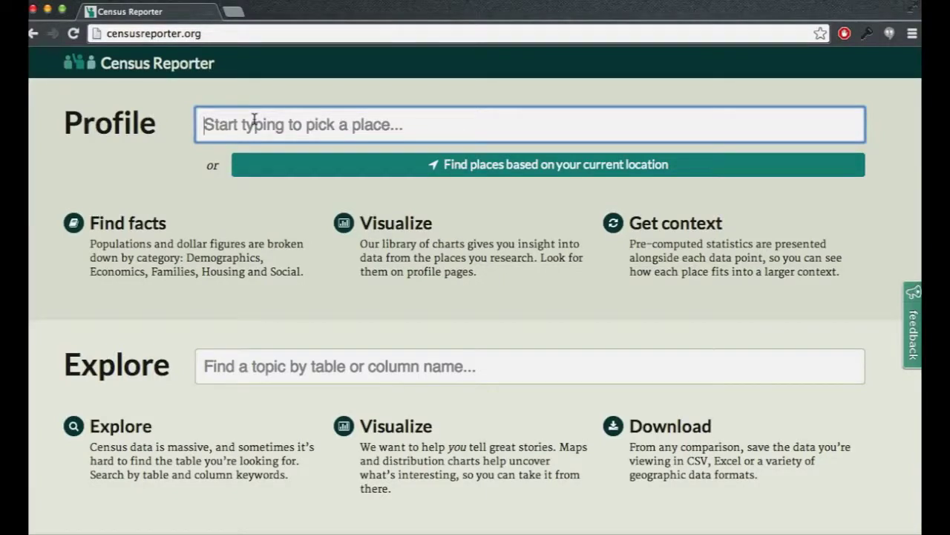
text(chica)
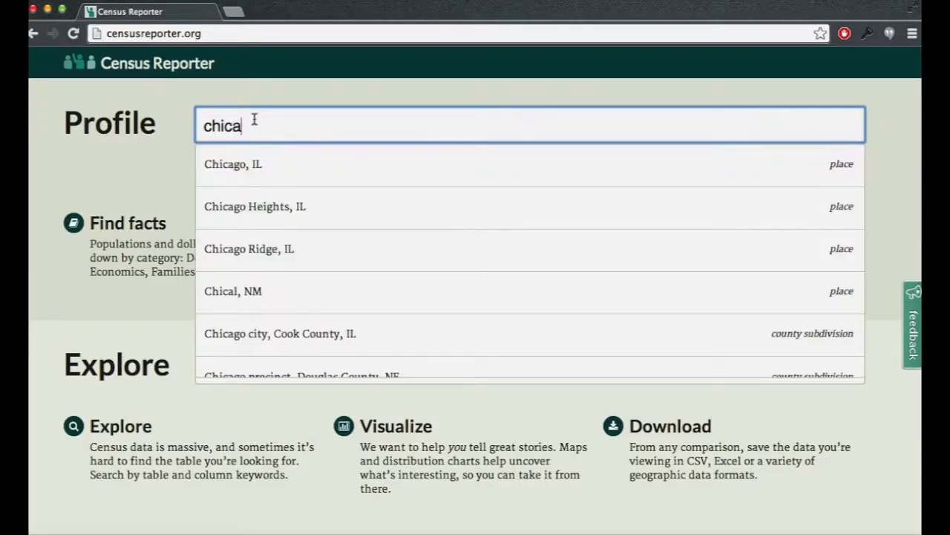
key(Down)
key(Down)
key(Up)
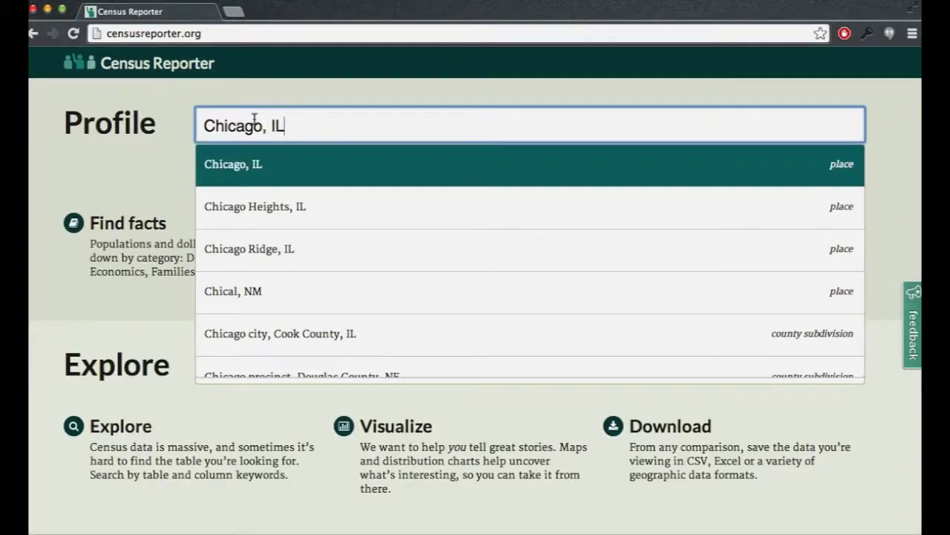
key(Down)
key(Down)
key(Down)
key(Down)
key(Up)
key(Down)
key(Down)
key(Down)
key(Up)
key(Up)
key(Up)
key(Up)
key(Up)
key(Up)
key(Return)
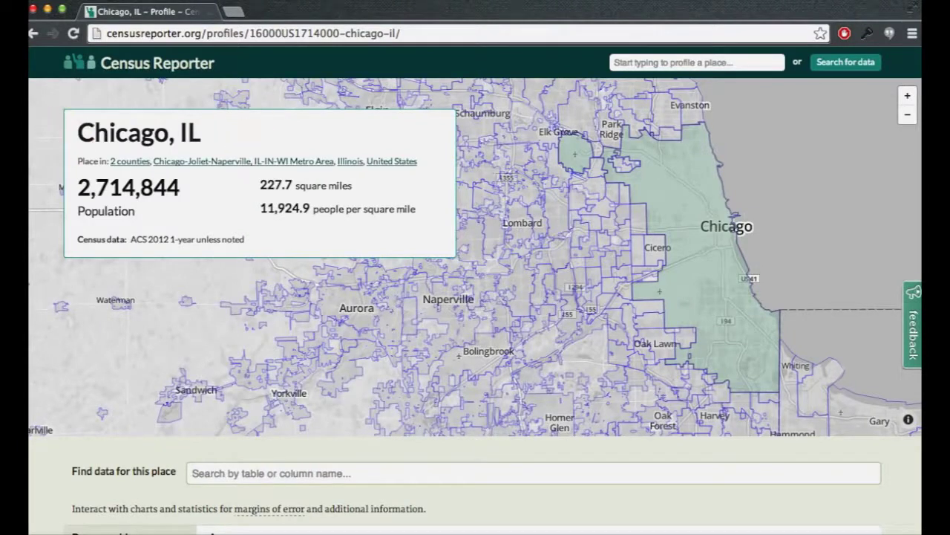
click(127, 162)
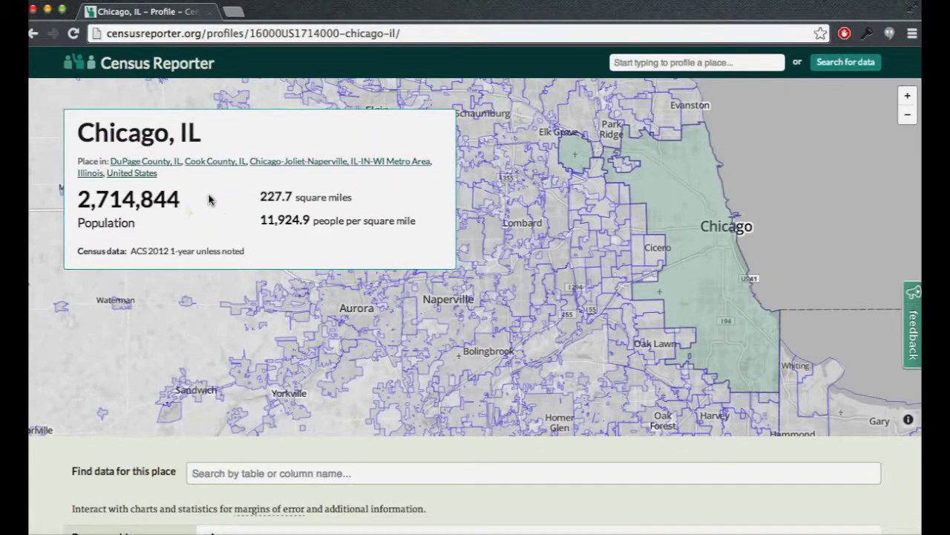
- Scroll the Chicago profile to the Demographics charts showing median age 33.6 and 52% female
scroll(288, 252, down, 3)
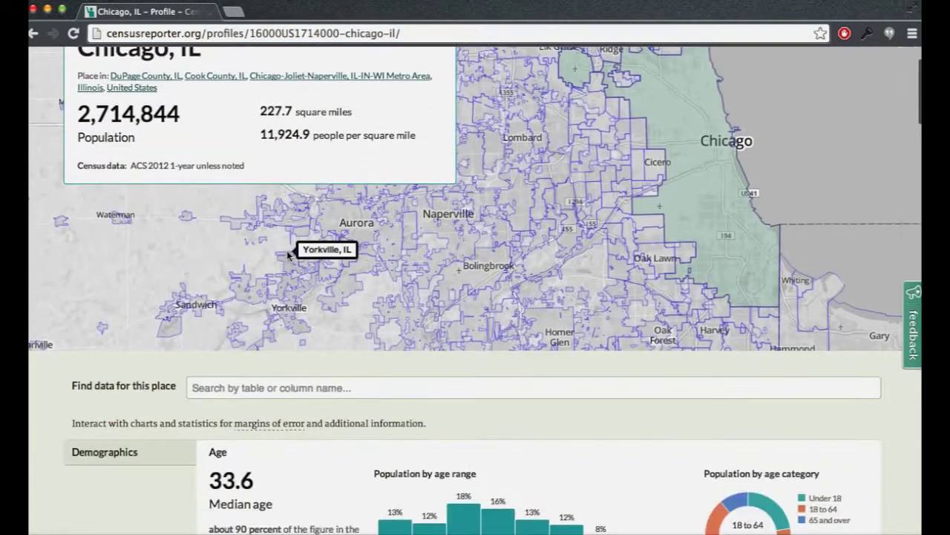
scroll(288, 254, down, 5)
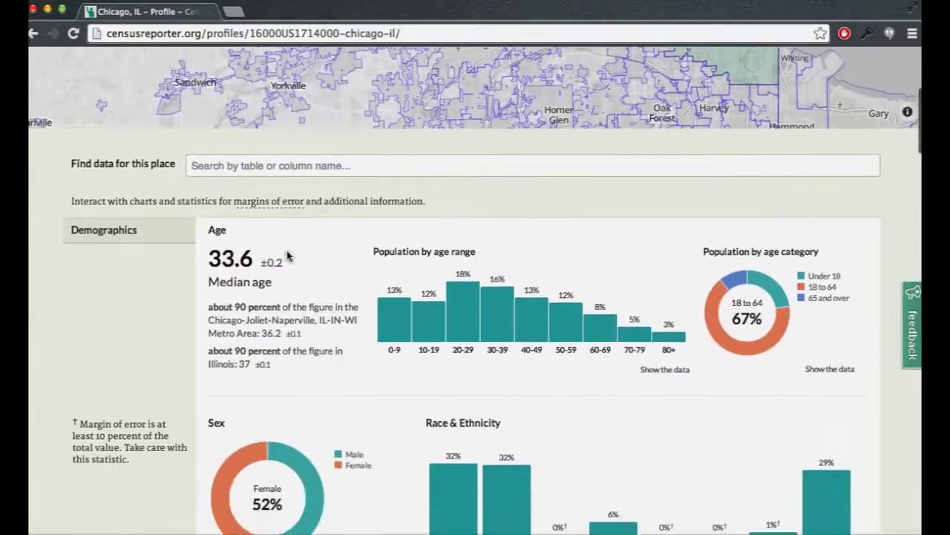
scroll(288, 254, down, 3)
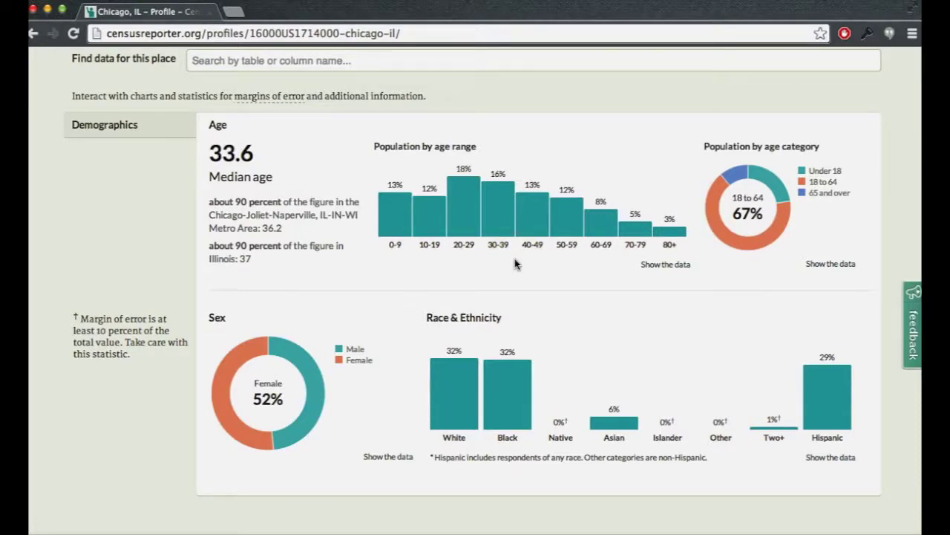
scroll(514, 263, down, 20)
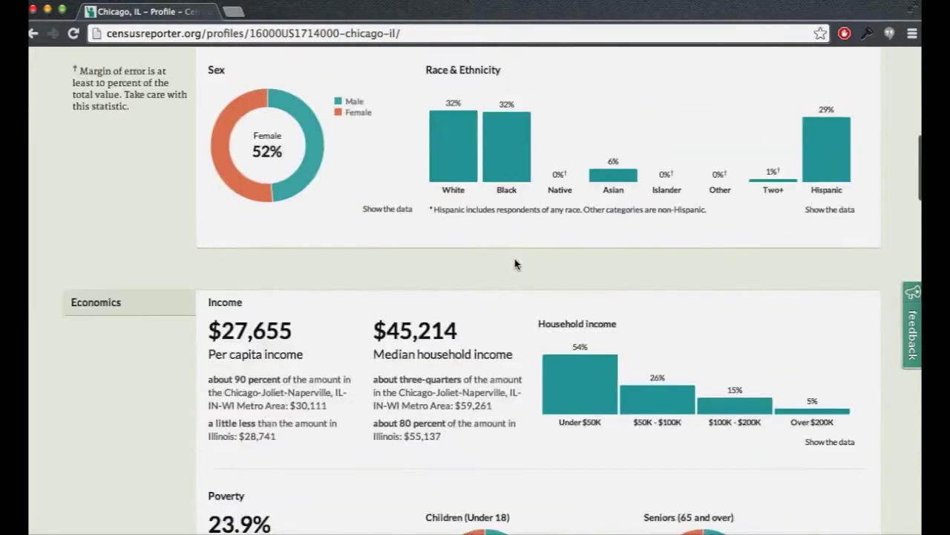
scroll(515, 264, down, 20)
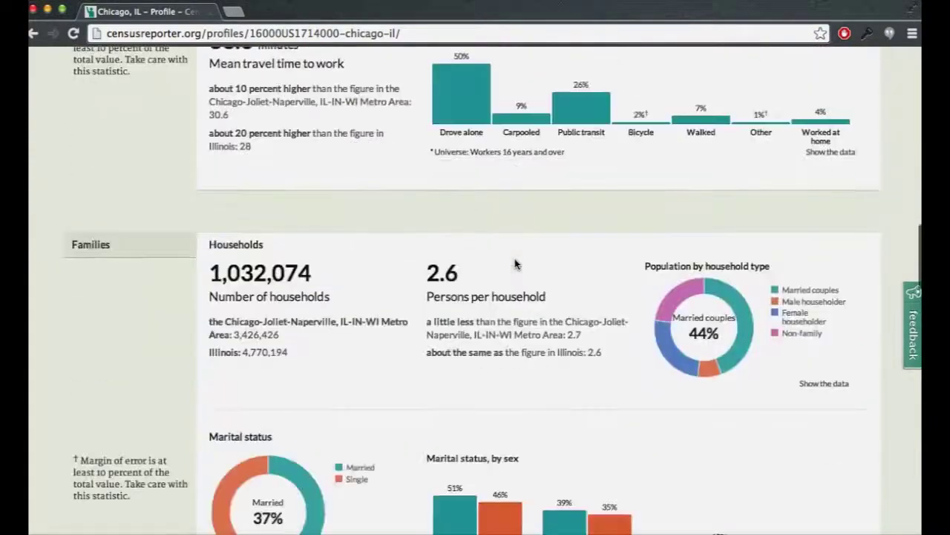
scroll(516, 264, down, 20)
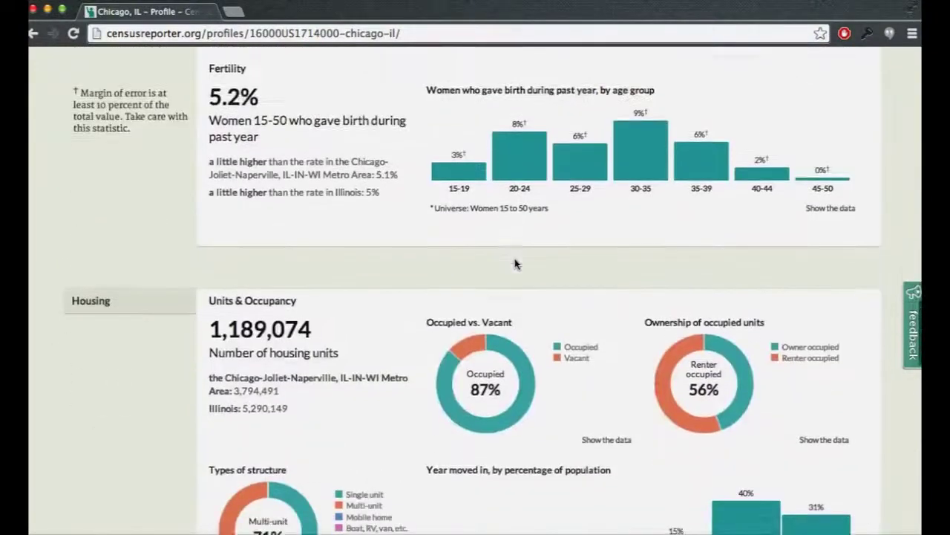
scroll(515, 264, down, 16)
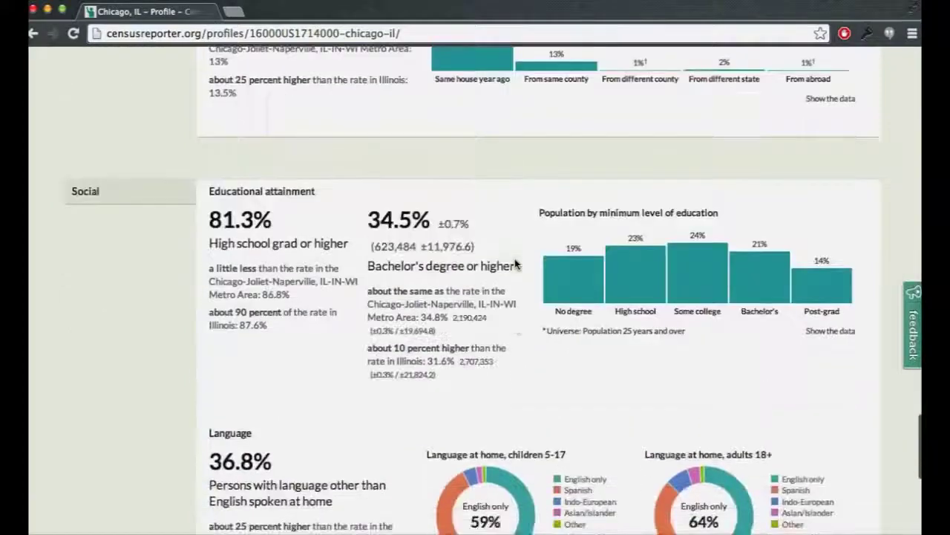
scroll(515, 264, up, 20)
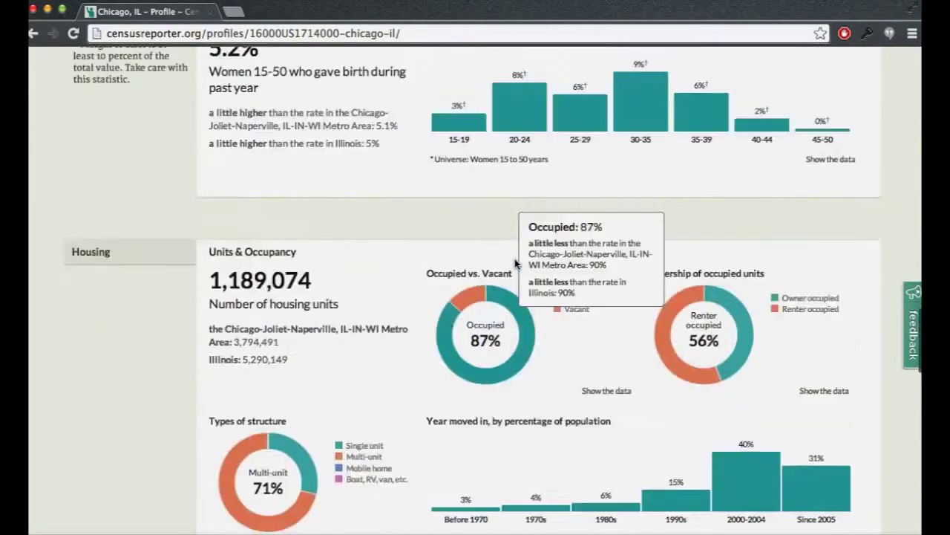
scroll(516, 264, up, 10)
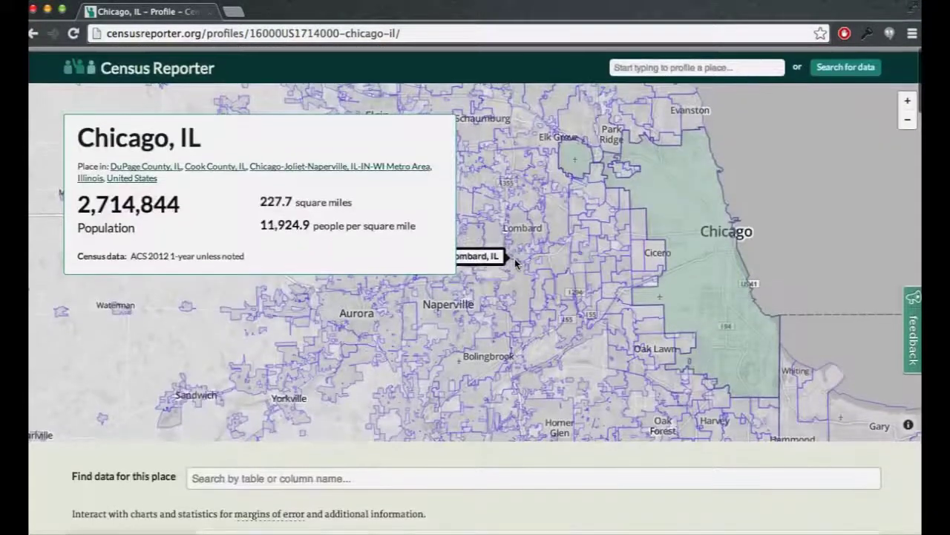
scroll(516, 264, down, 10)
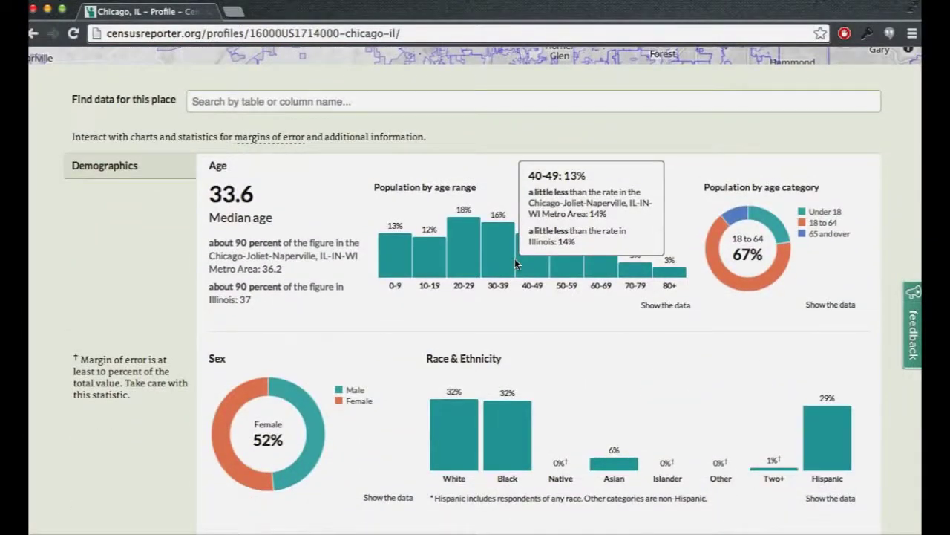
scroll(514, 260, down, 2)
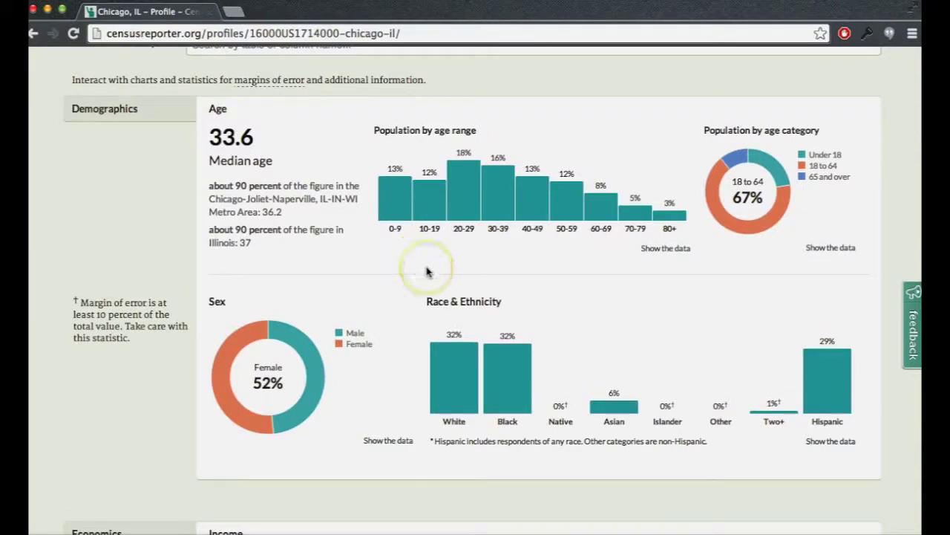
mouse_move(269, 152)
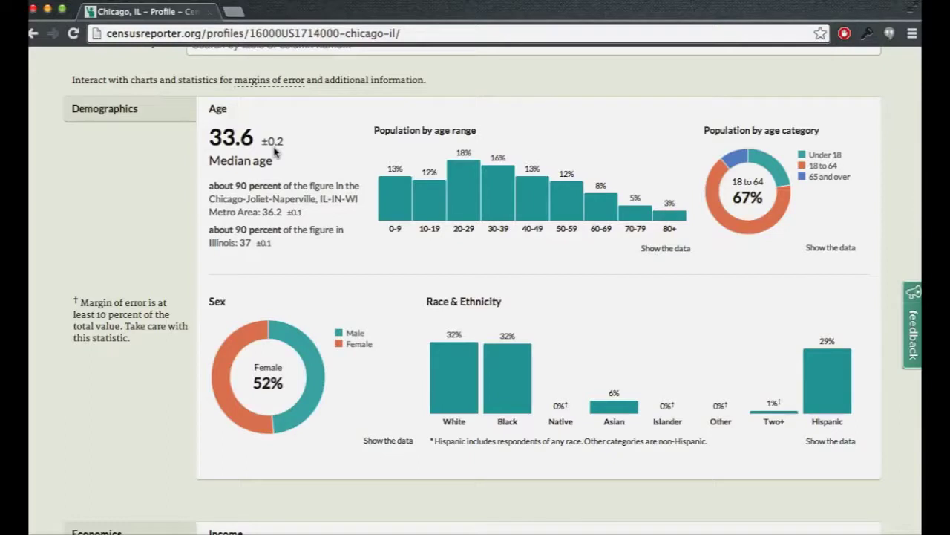
mouse_move(420, 200)
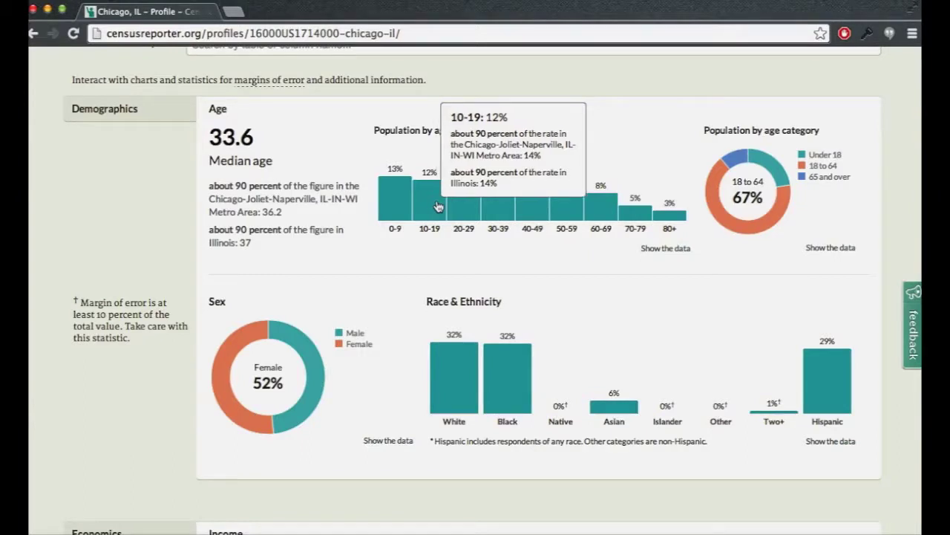
mouse_move(301, 231)
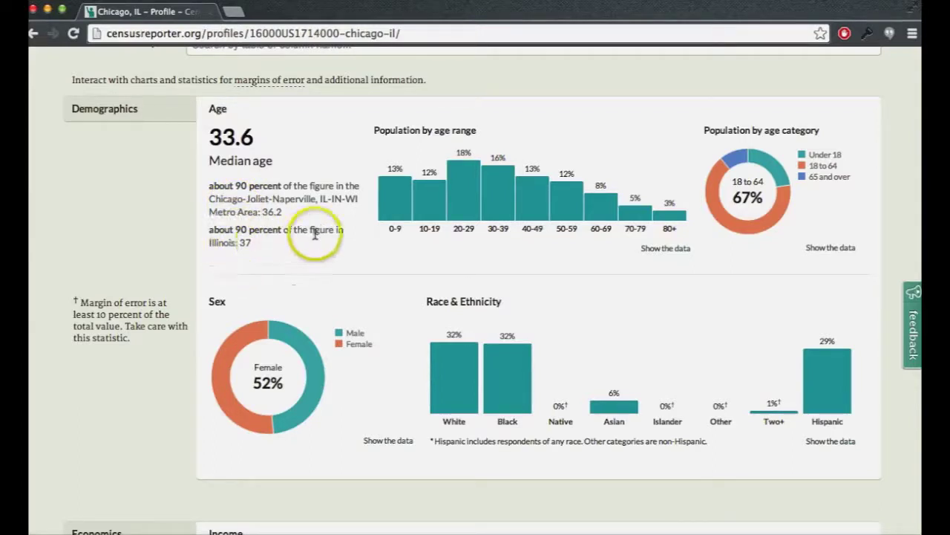
mouse_move(478, 188)
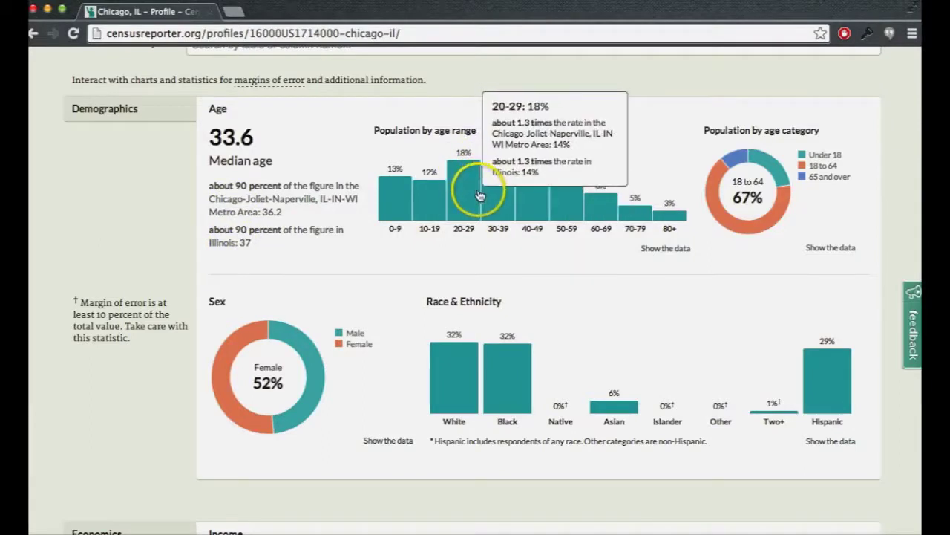
mouse_move(719, 215)
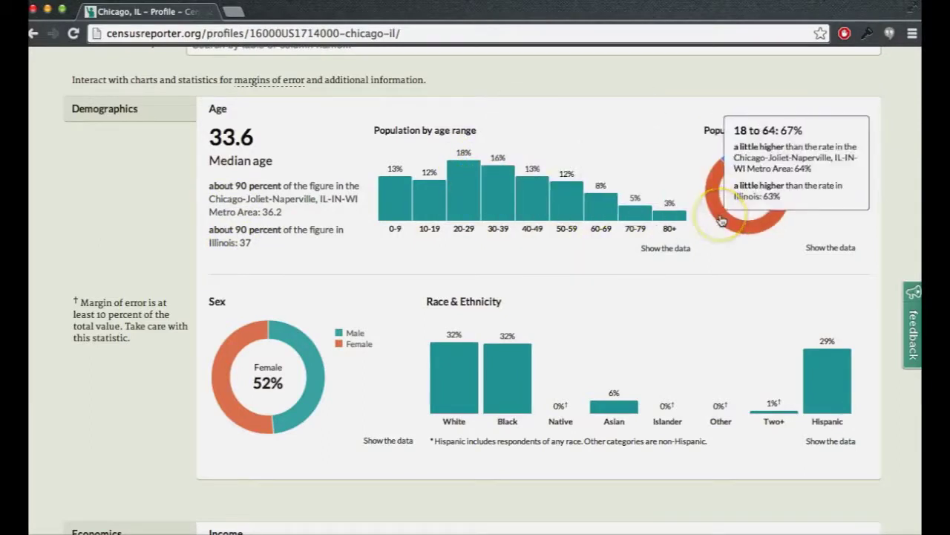
mouse_move(484, 340)
scroll(490, 342, down, 5)
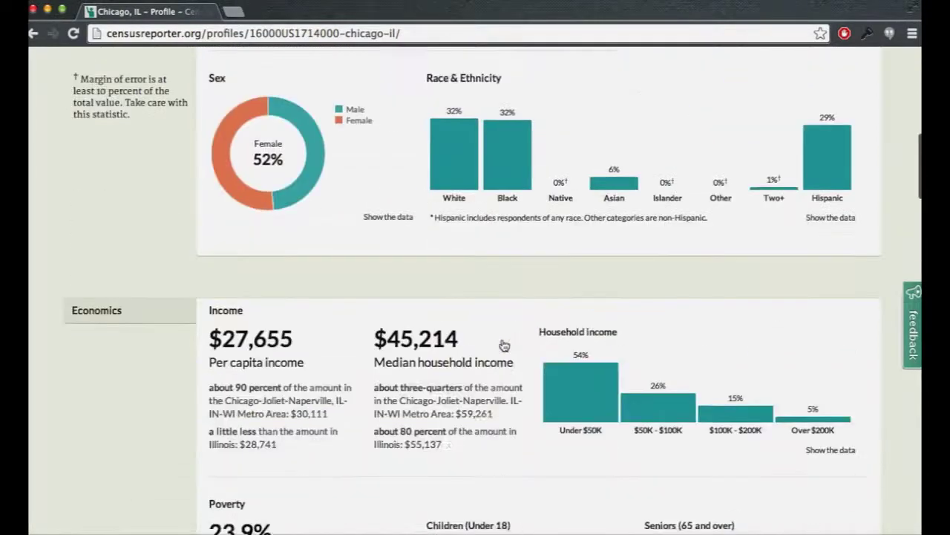
scroll(503, 343, up, 2)
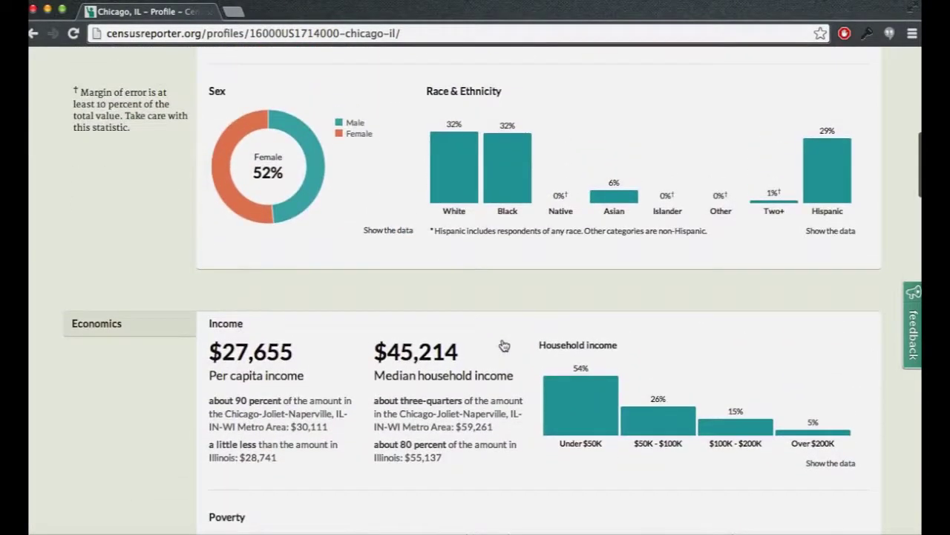
- Expand Table B03002 under the Race & Ethnicity chart and open its full table page
click(831, 233)
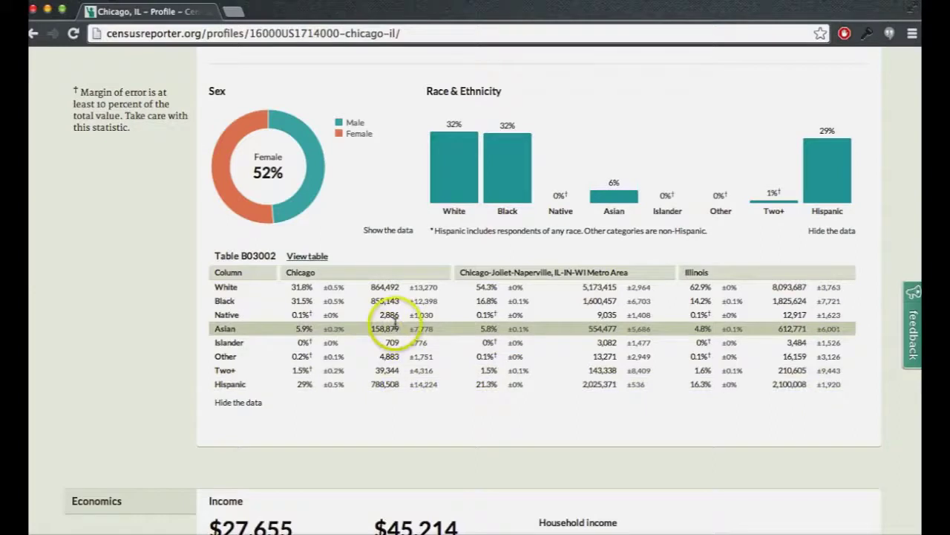
click(250, 257)
click(253, 257)
click(298, 257)
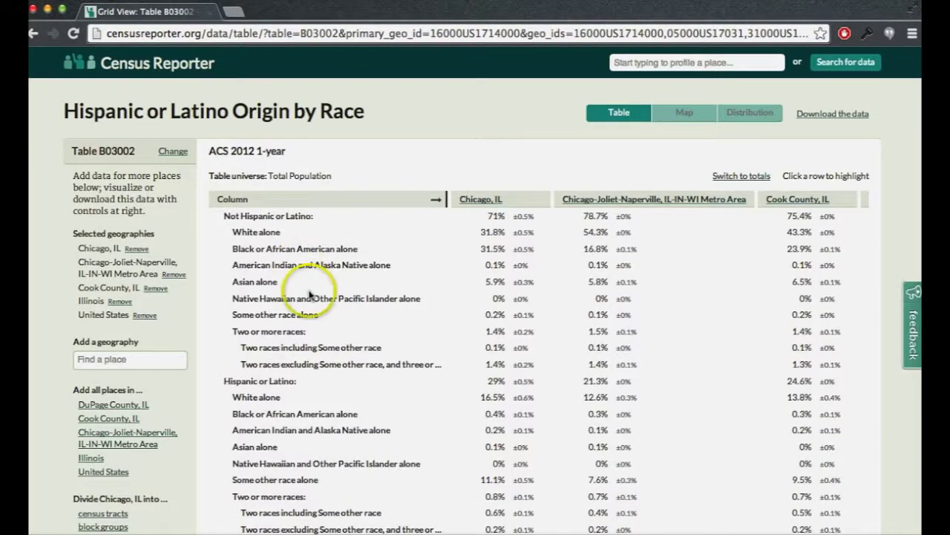
- Highlight the Native Hawaiian row and remove United States and Illinois from the comparison
scroll(322, 330, down, 2)
scroll(324, 332, down, 2)
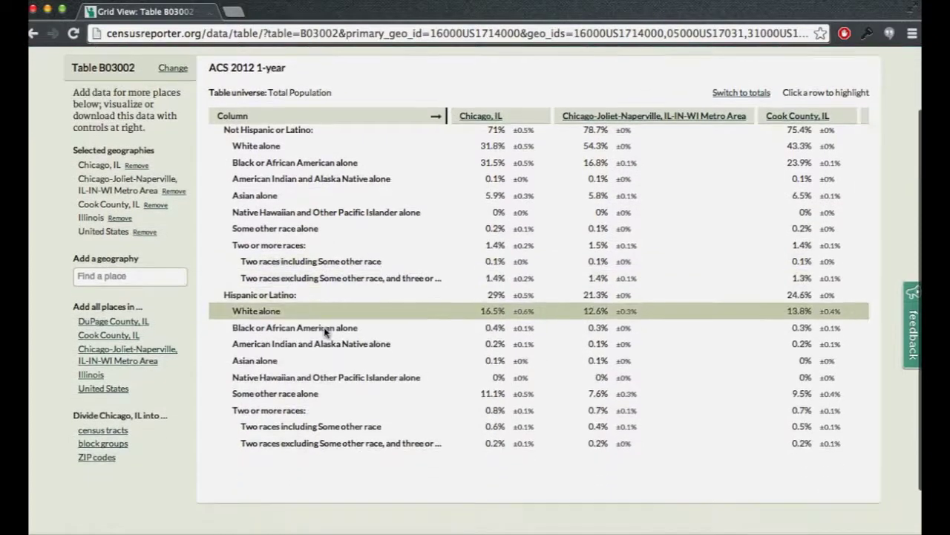
scroll(325, 334, up, 2)
click(291, 248)
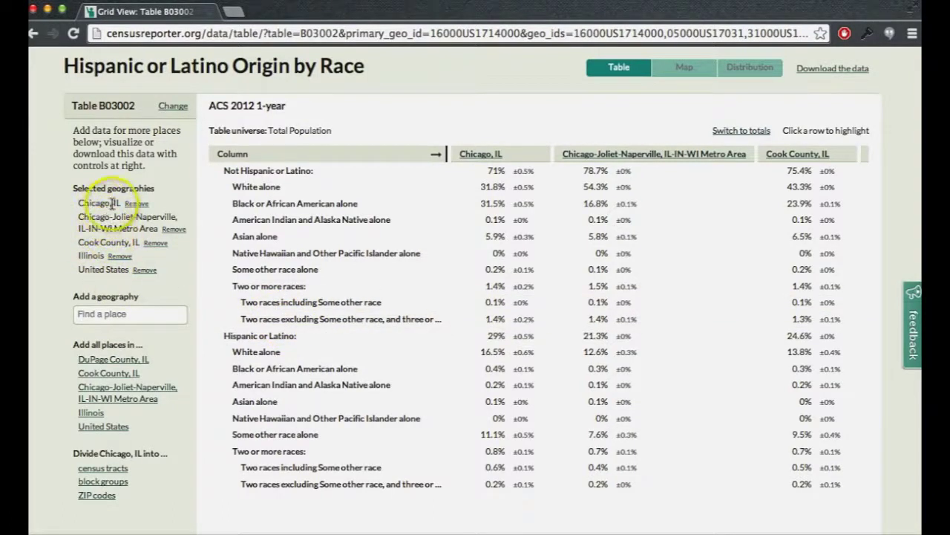
click(147, 270)
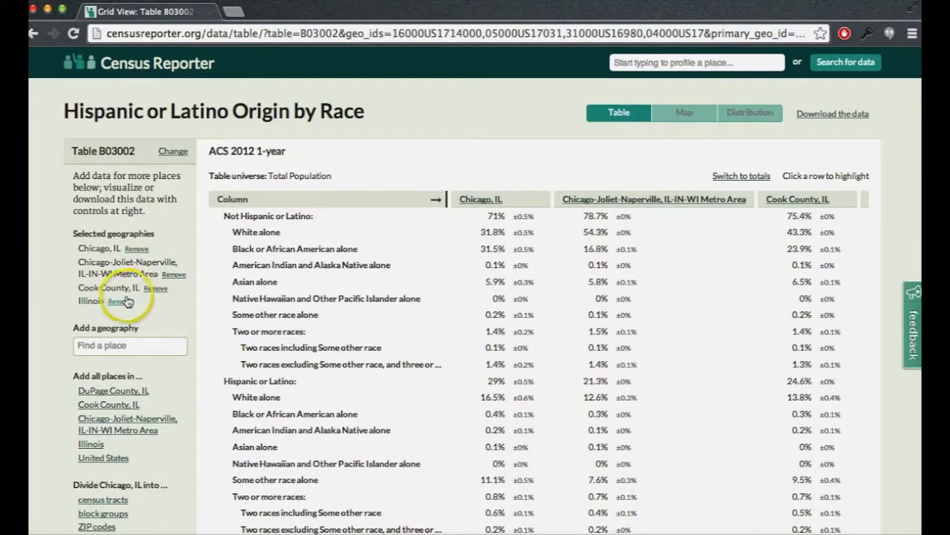
click(119, 301)
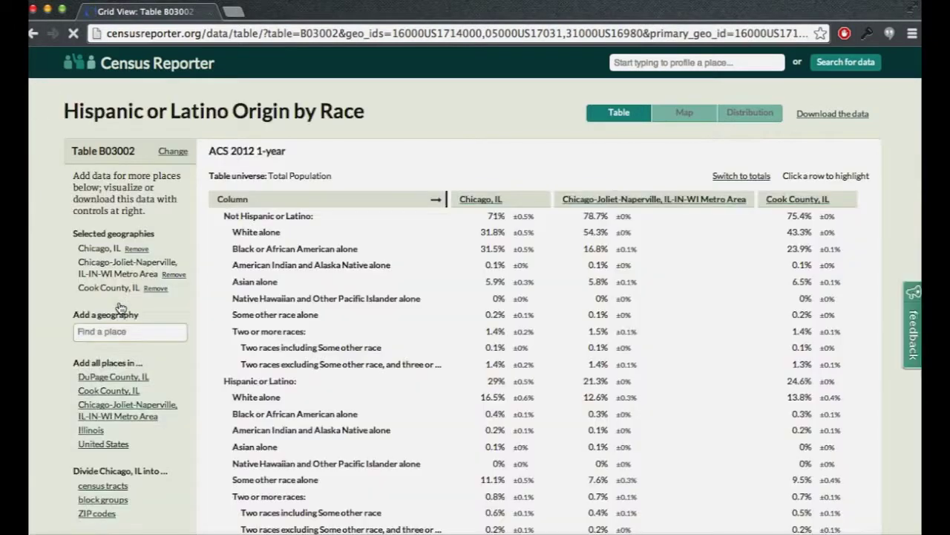
scroll(193, 436, down, 2)
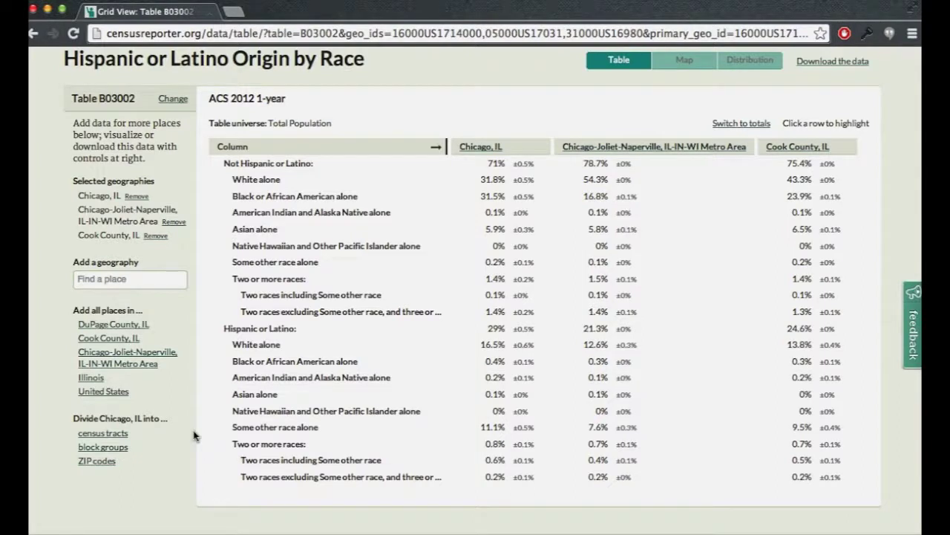
- Add all Chicago ZIP codes to the table and highlight the Two or more races and White alone rows
click(96, 461)
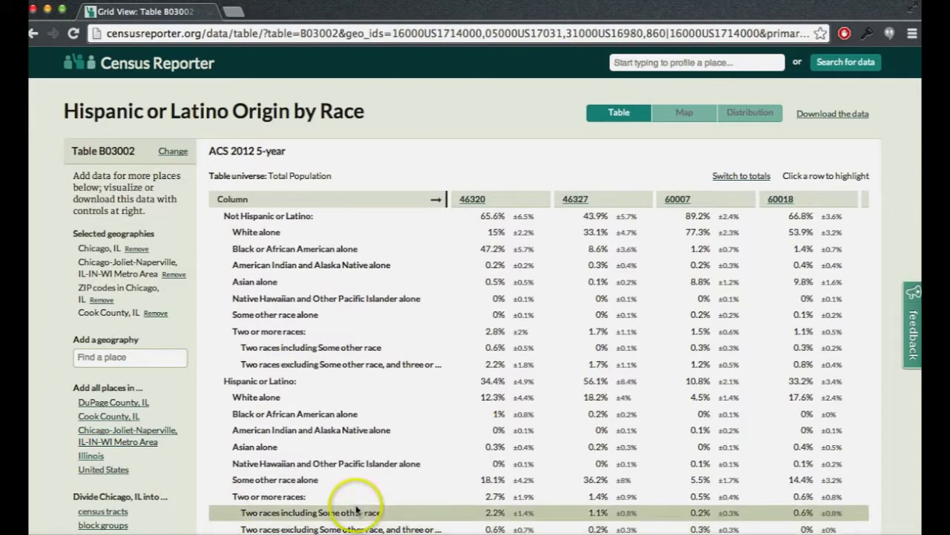
click(390, 381)
click(765, 333)
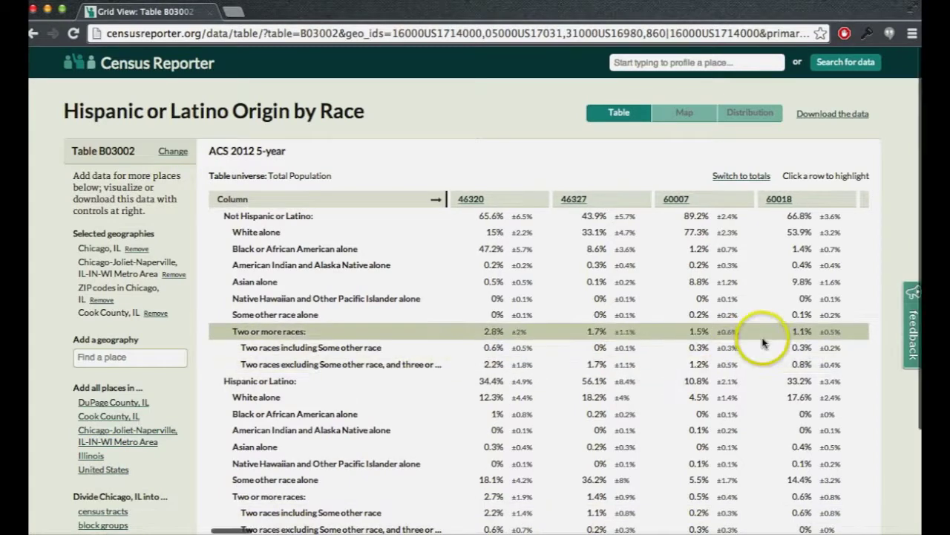
click(472, 213)
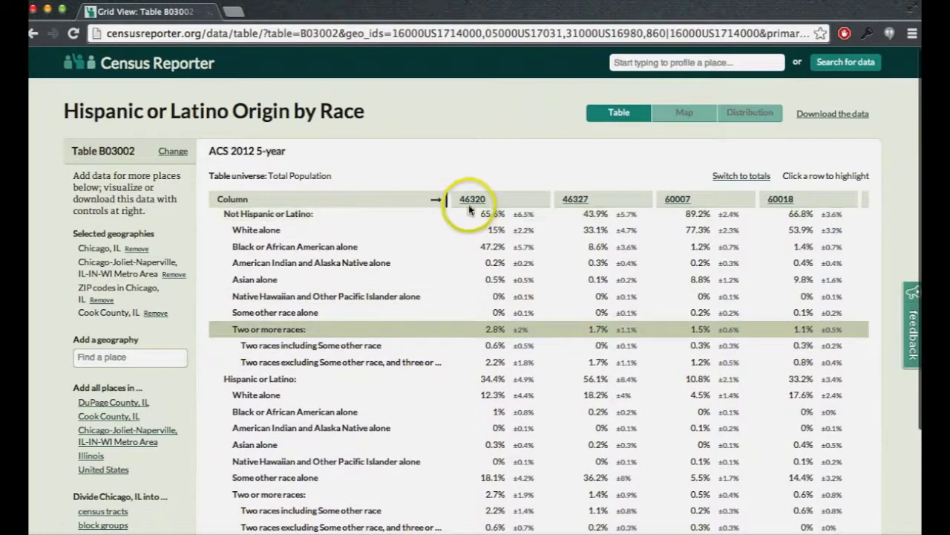
click(471, 212)
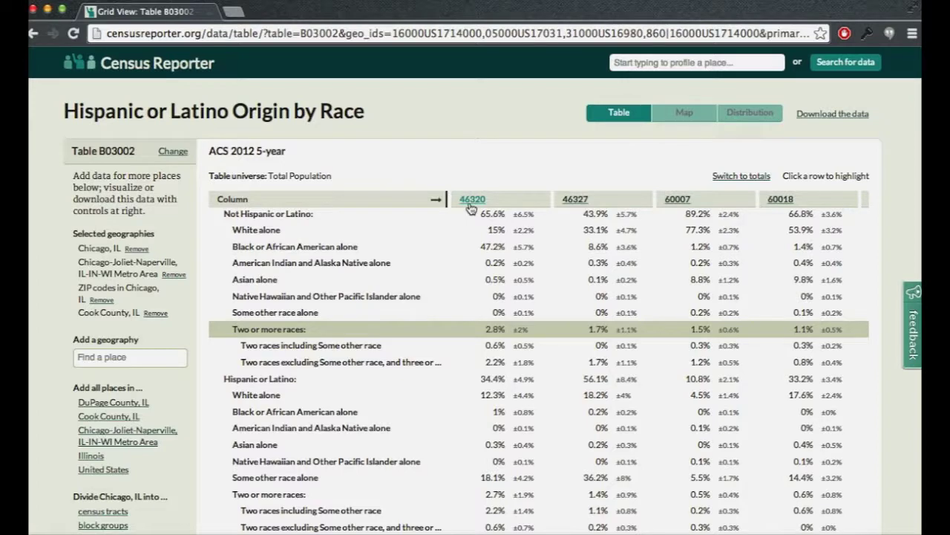
click(546, 245)
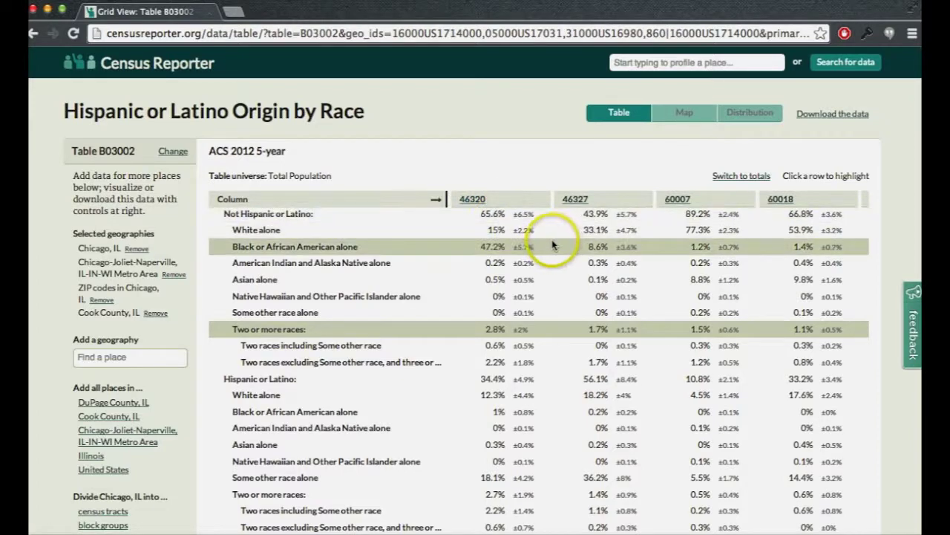
click(845, 271)
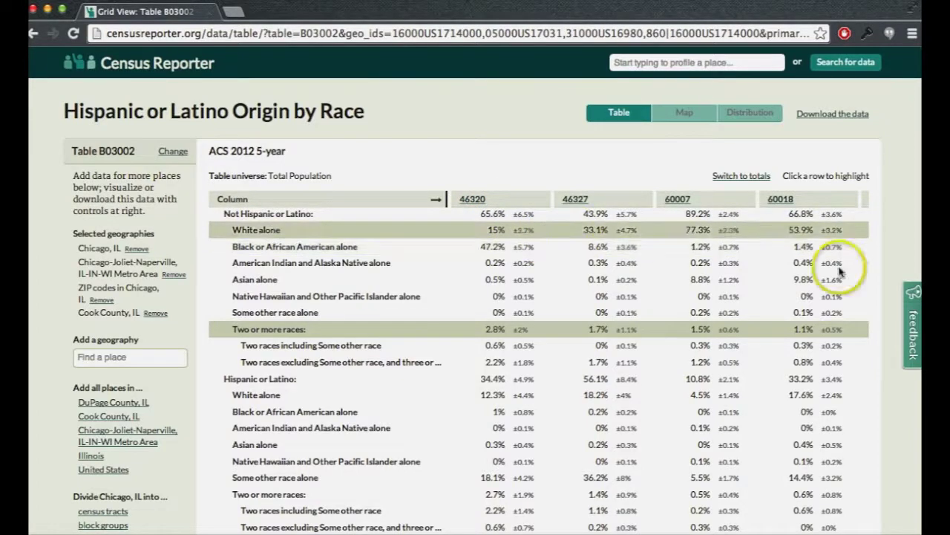
click(693, 270)
scroll(817, 272, right, 3)
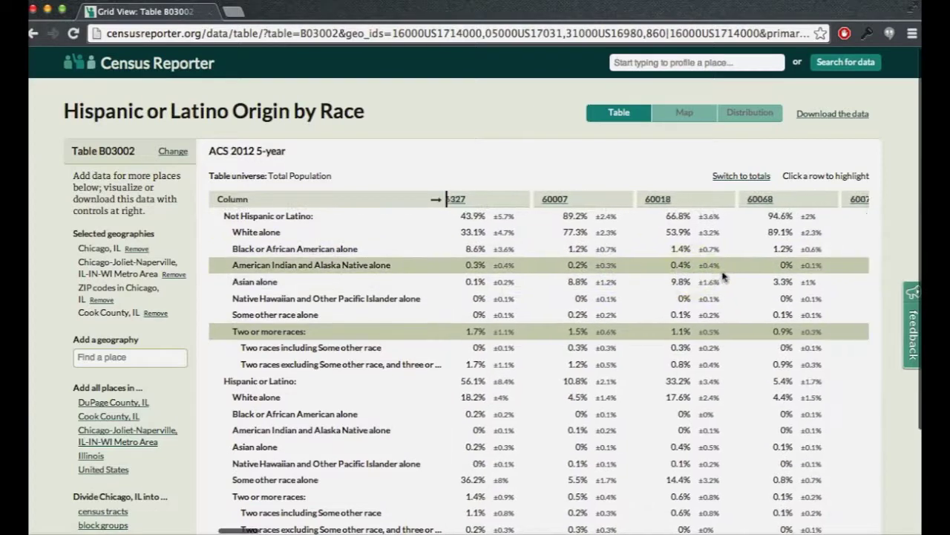
scroll(724, 276, left, 3)
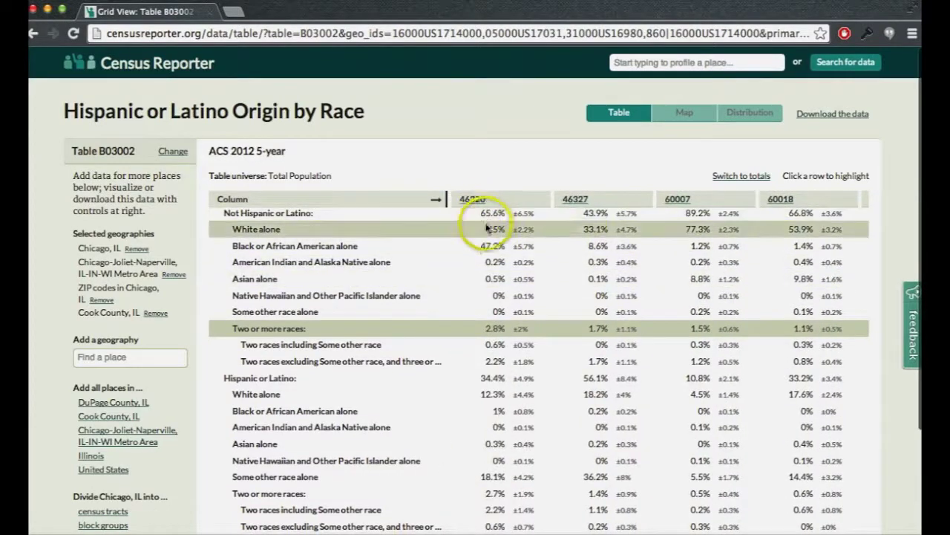
- Switch the B03002 table to total counts and download its data as GeoJSON
click(751, 180)
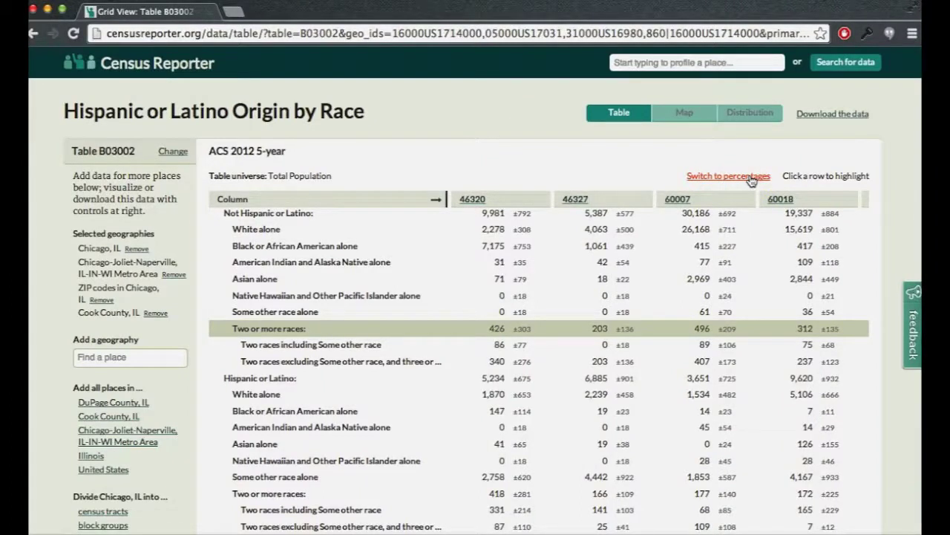
click(845, 115)
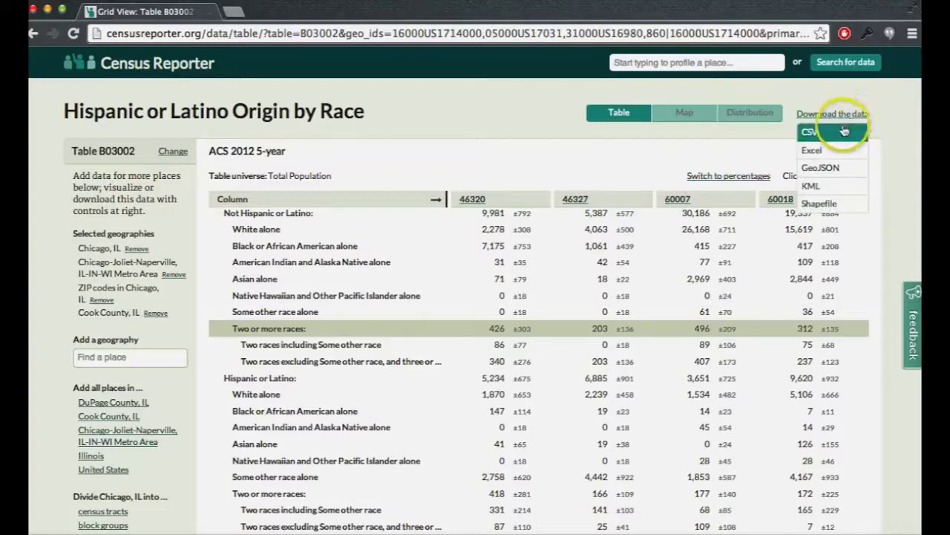
click(844, 168)
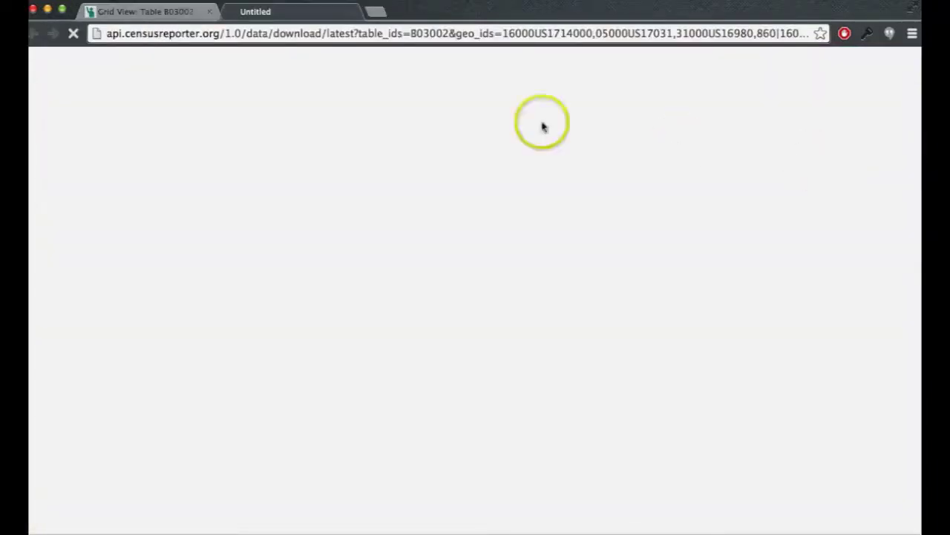
click(168, 14)
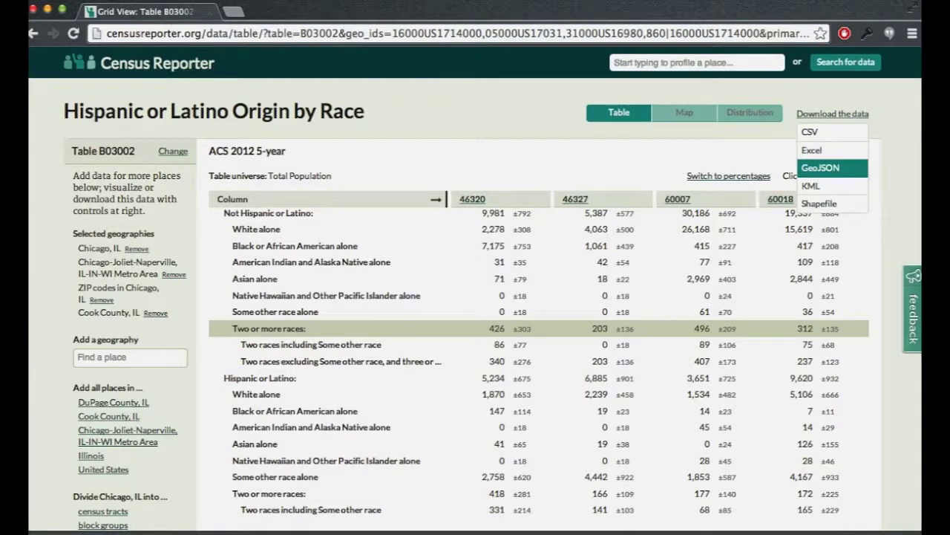
- Map Chicago ZIP codes by the 'Hispanic or Latino: Black or African American alone' column
click(696, 121)
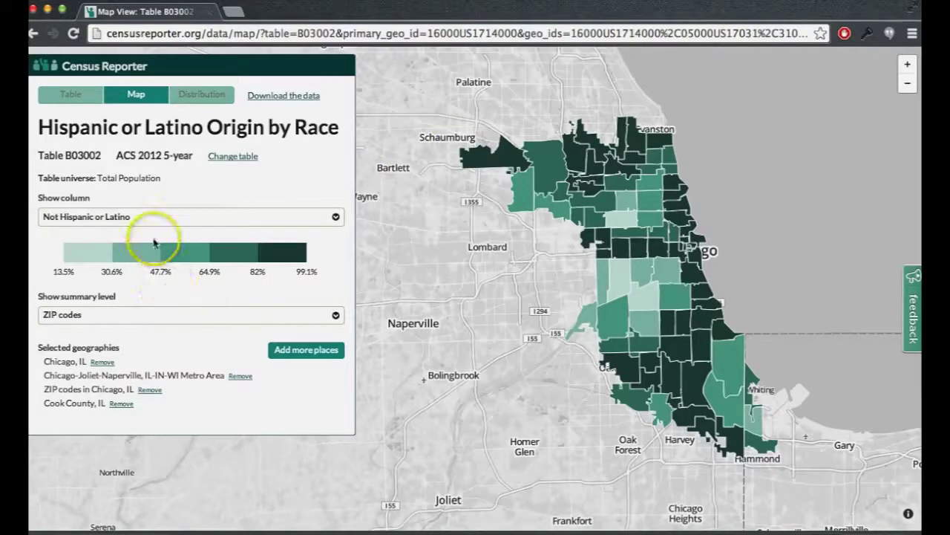
click(336, 218)
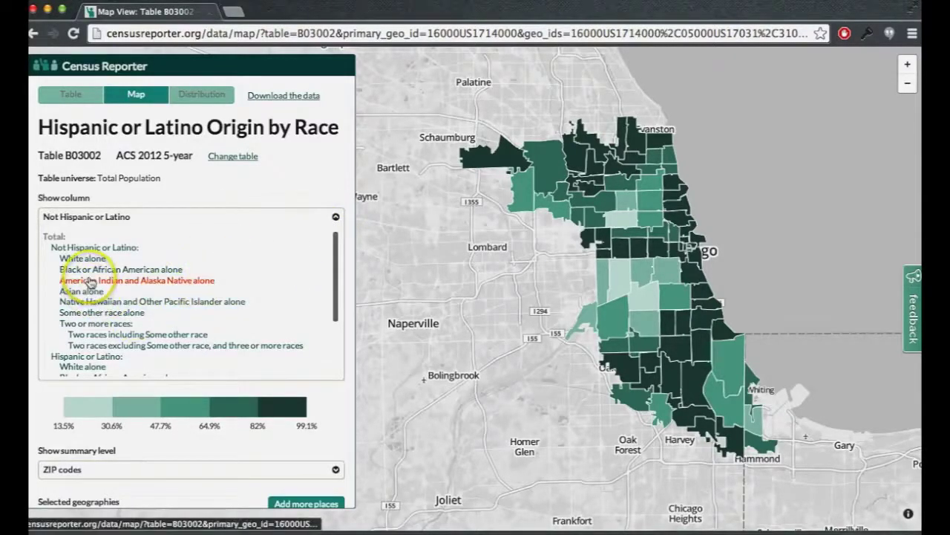
scroll(89, 282, down, 2)
scroll(89, 282, down, 1)
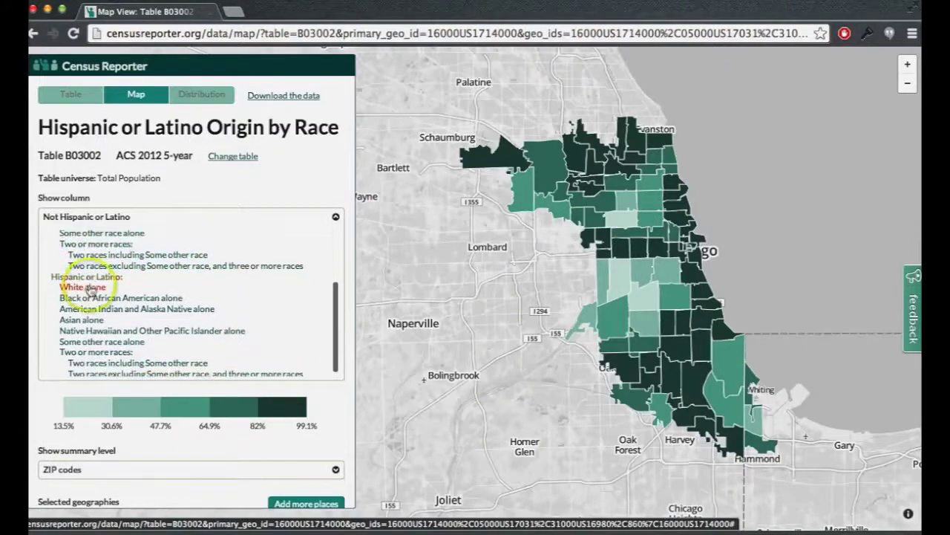
click(93, 298)
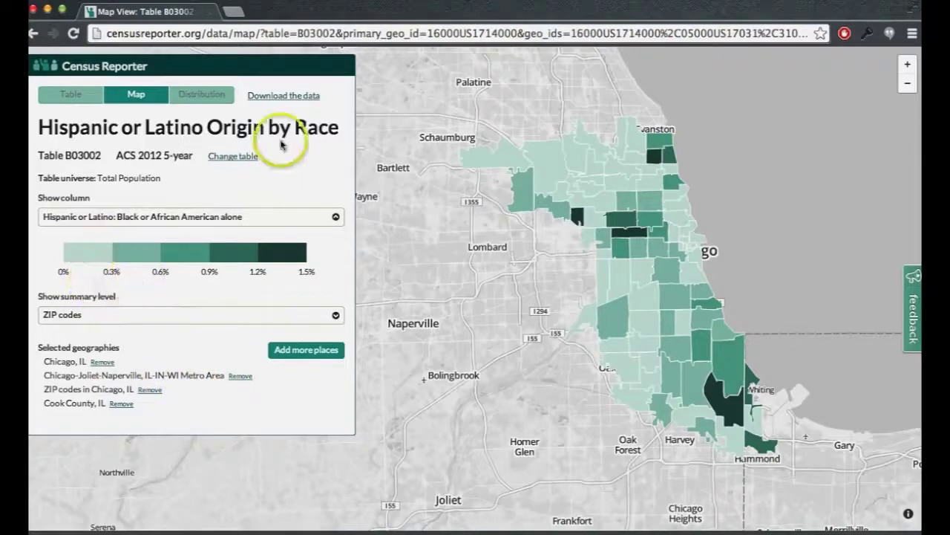
- Show the distribution charts, lock them on ZIP 60406, and scroll through every category
click(191, 99)
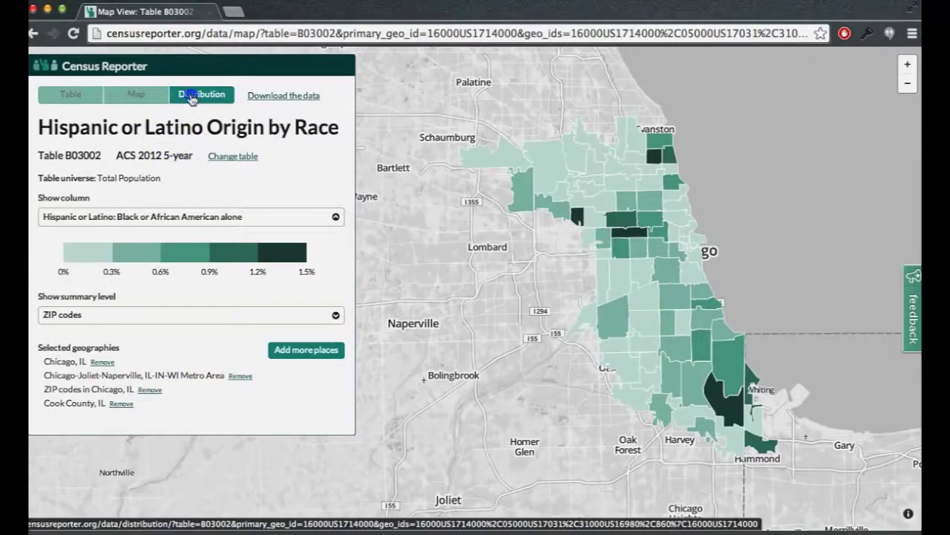
click(191, 99)
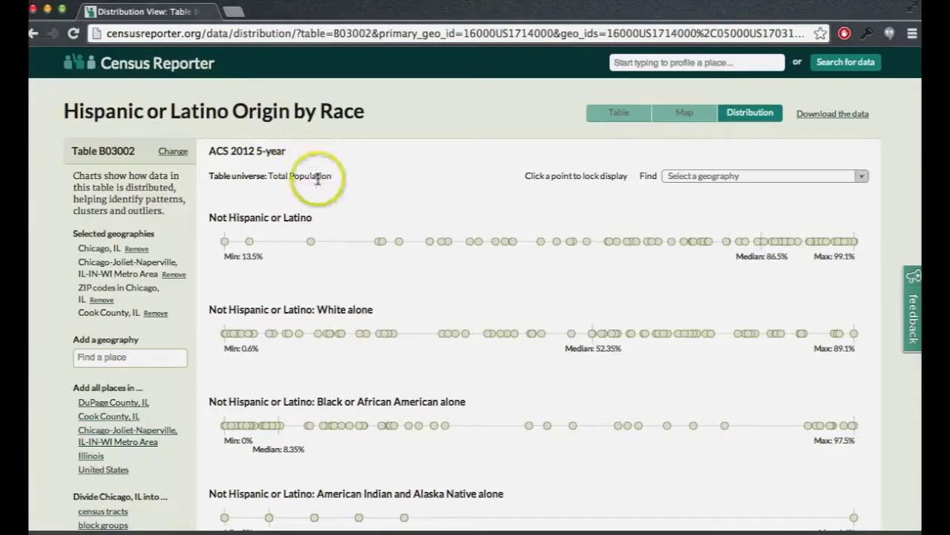
mouse_move(447, 245)
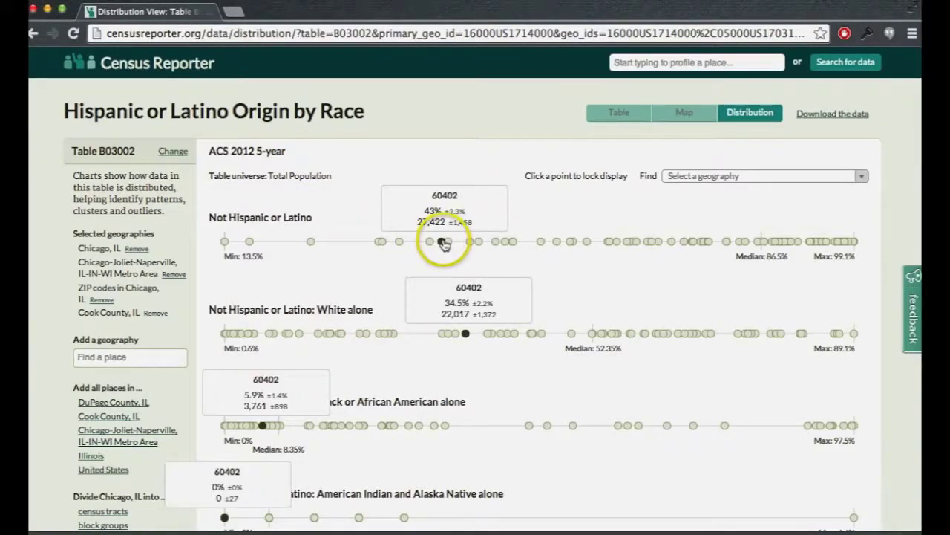
click(511, 244)
scroll(560, 445, down, 3)
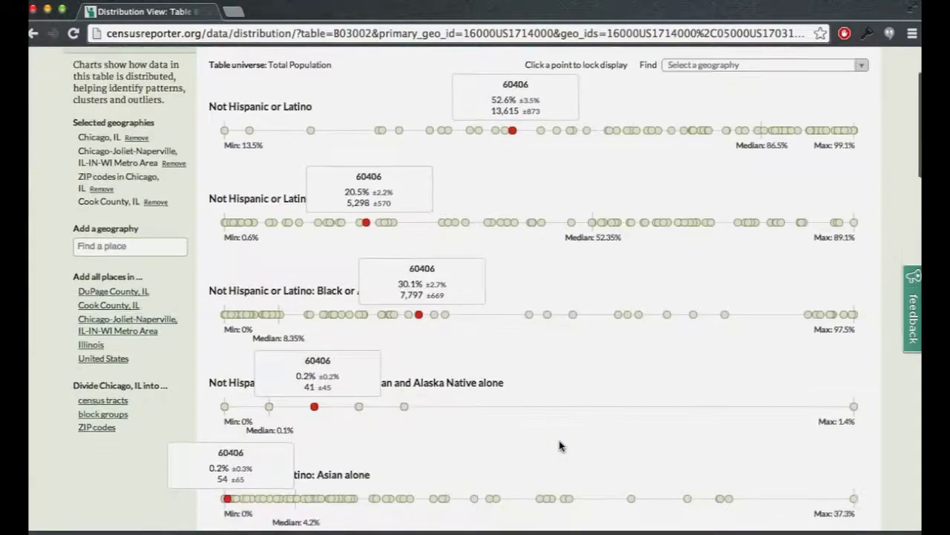
scroll(560, 445, down, 4)
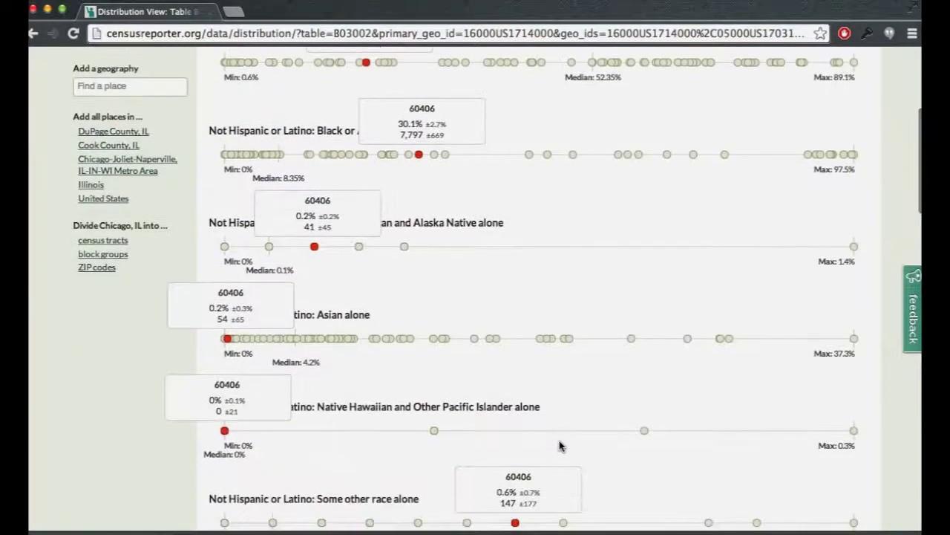
scroll(560, 445, down, 2)
scroll(559, 446, down, 2)
scroll(559, 446, up, 4)
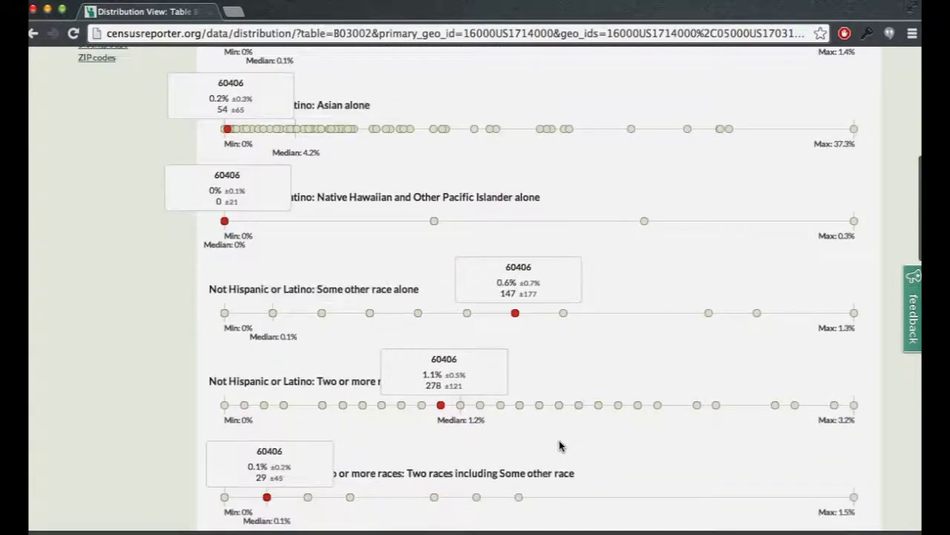
scroll(560, 445, up, 7)
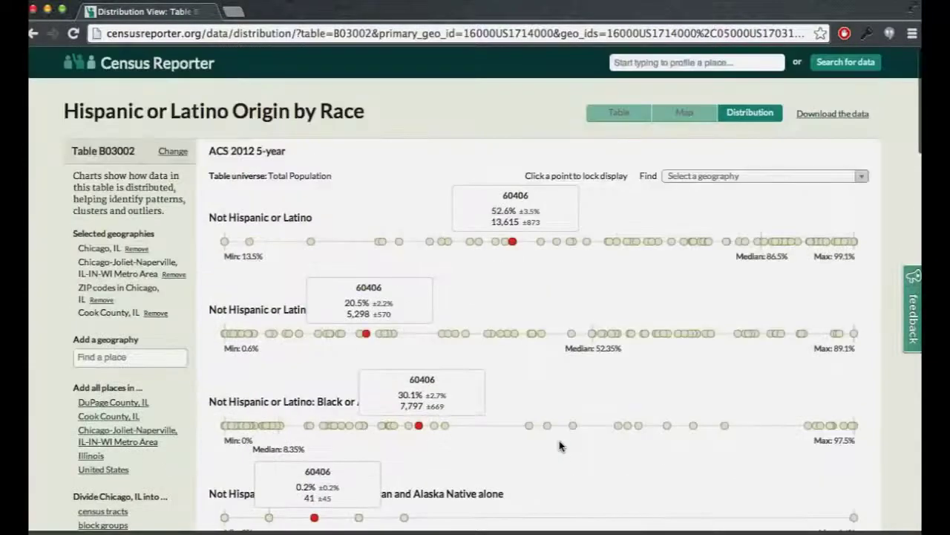
- Look up ZIP 60626 in Find geography and lock it on the charts beside 60406
click(798, 178)
text(6)
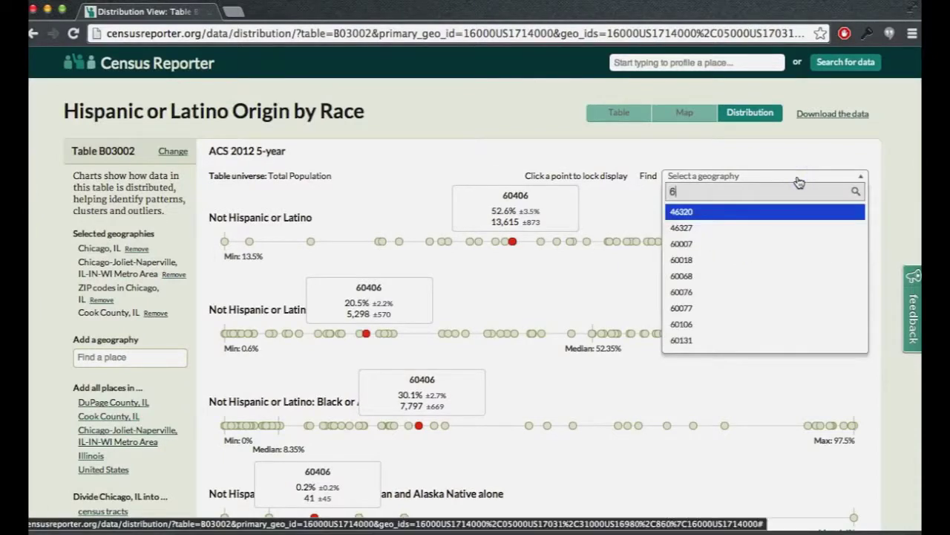
text(0062)
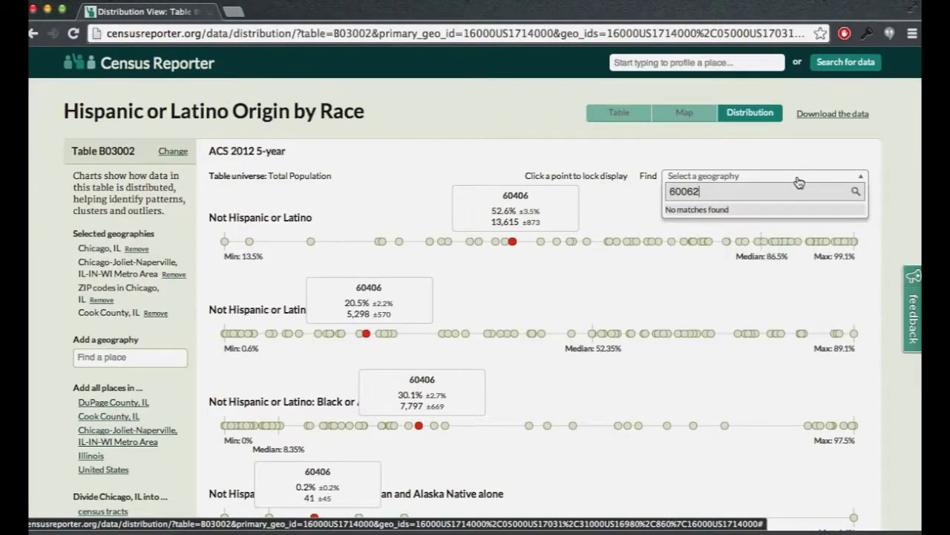
text(6)
key(BackSpace)
key(BackSpace)
key(BackSpace)
key(BackSpace)
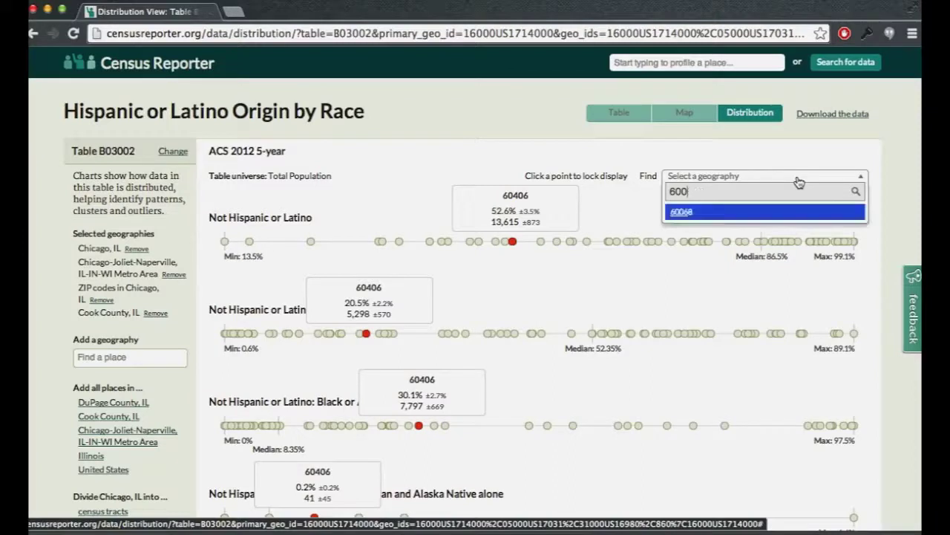
text(626)
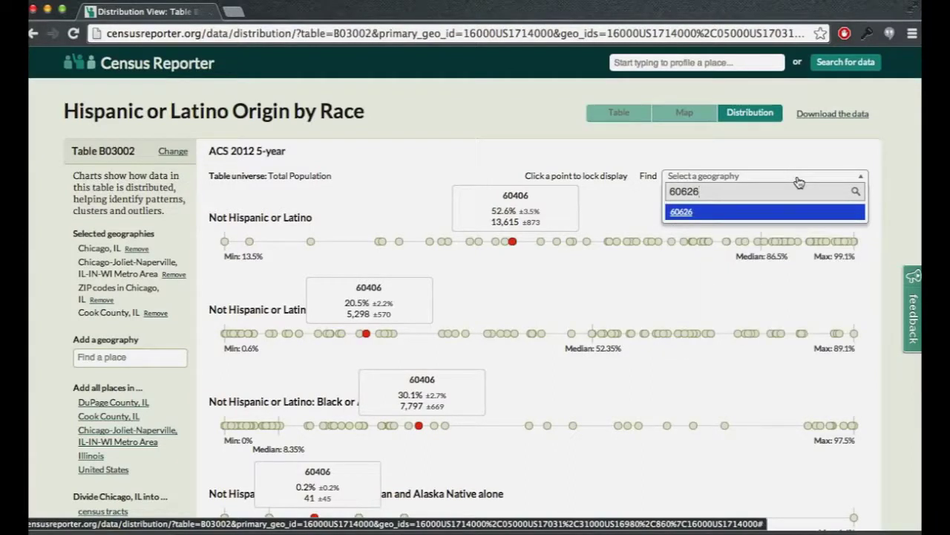
key(Return)
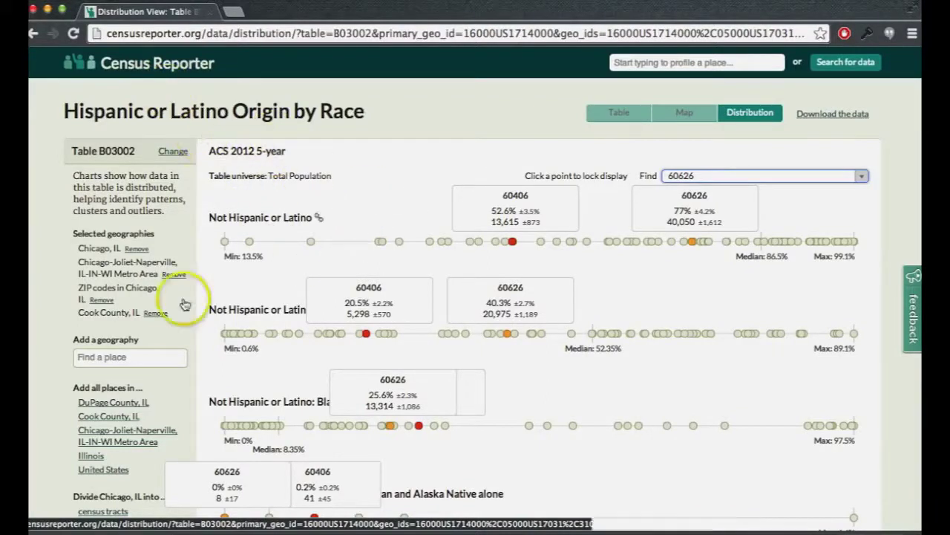
- Add all places in Cook County, IL to the comparison and view the data as a table
click(104, 418)
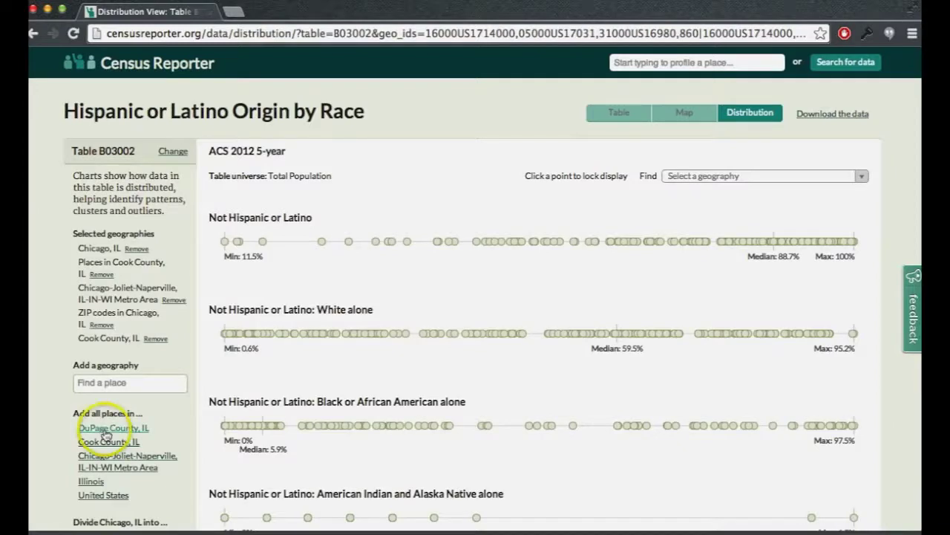
scroll(112, 429, down, 2)
scroll(111, 429, down, 4)
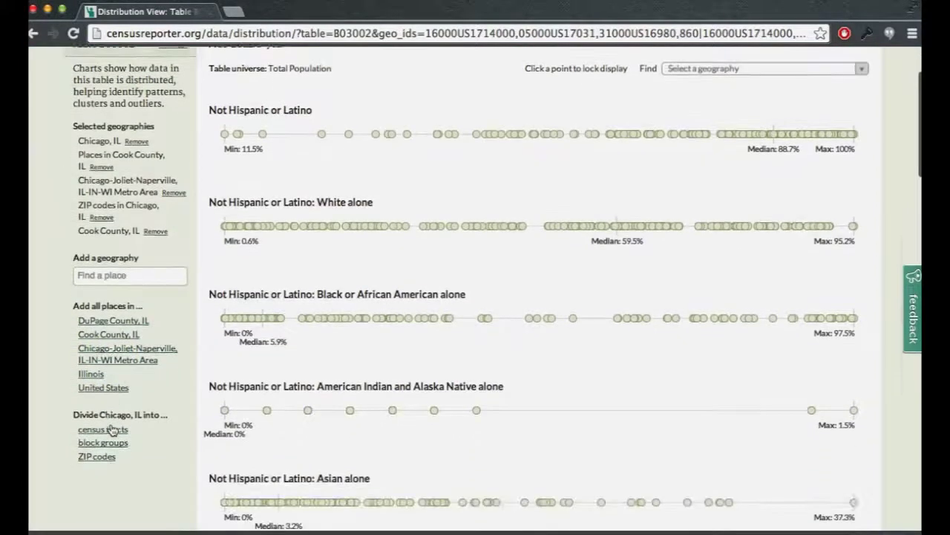
scroll(111, 429, up, 5)
click(108, 427)
scroll(107, 427, up, 1)
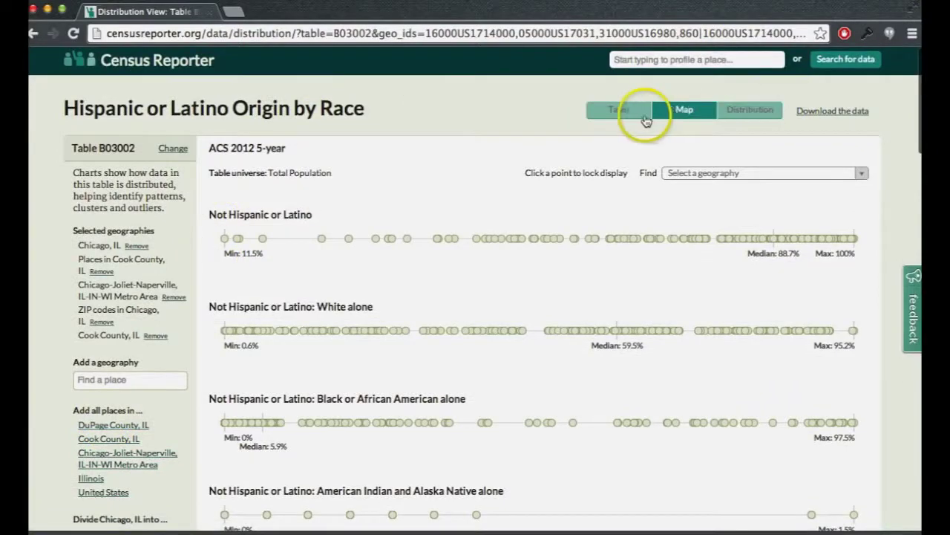
click(621, 110)
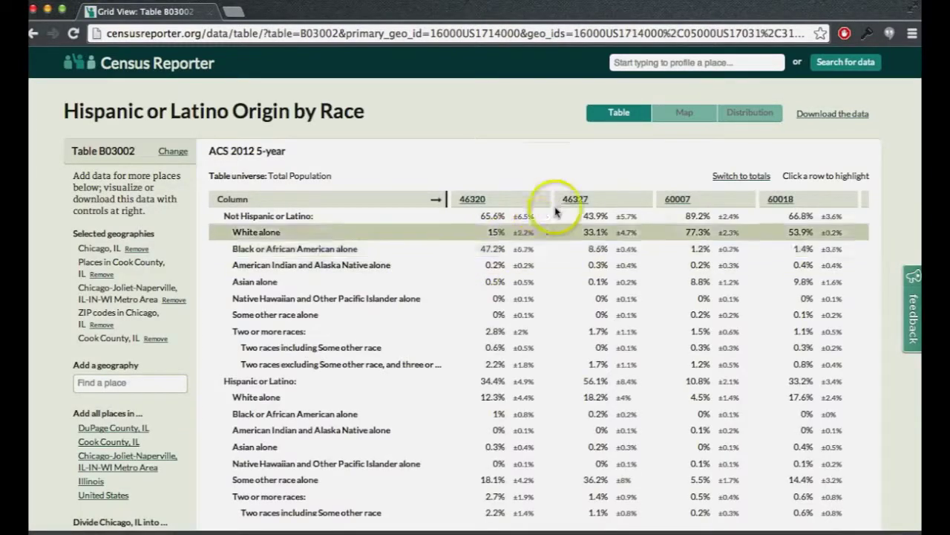
- Go from the ZIP 46320 profile to neighbouring ZIP 46327 and scroll to its age demographics
click(473, 202)
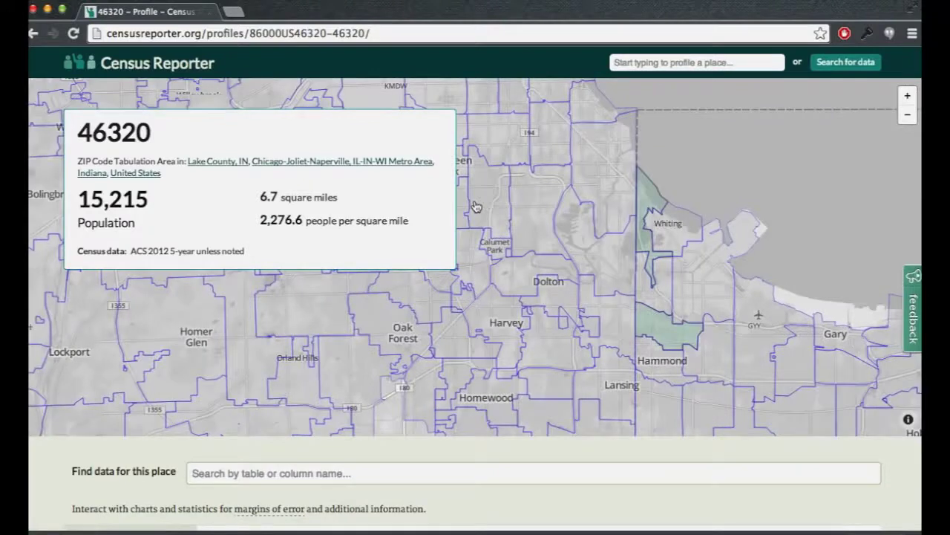
click(659, 350)
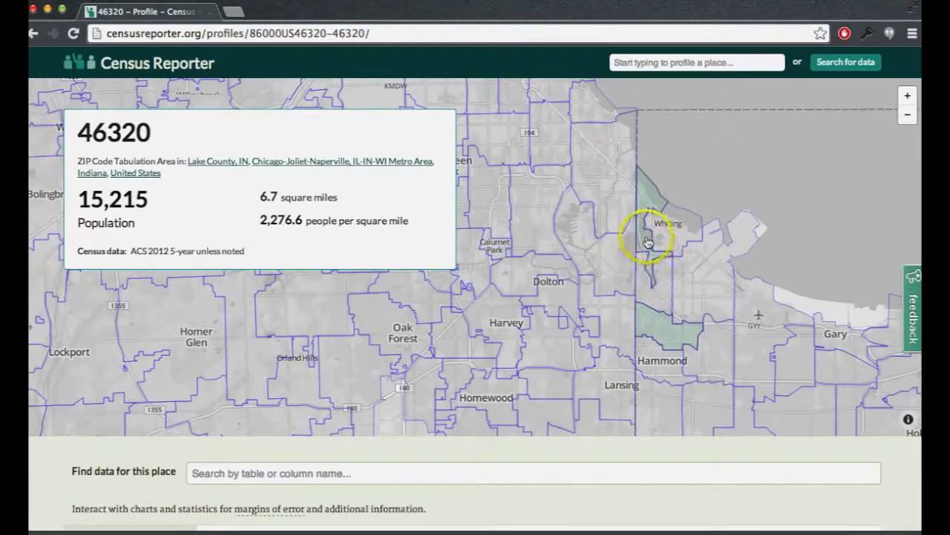
click(652, 301)
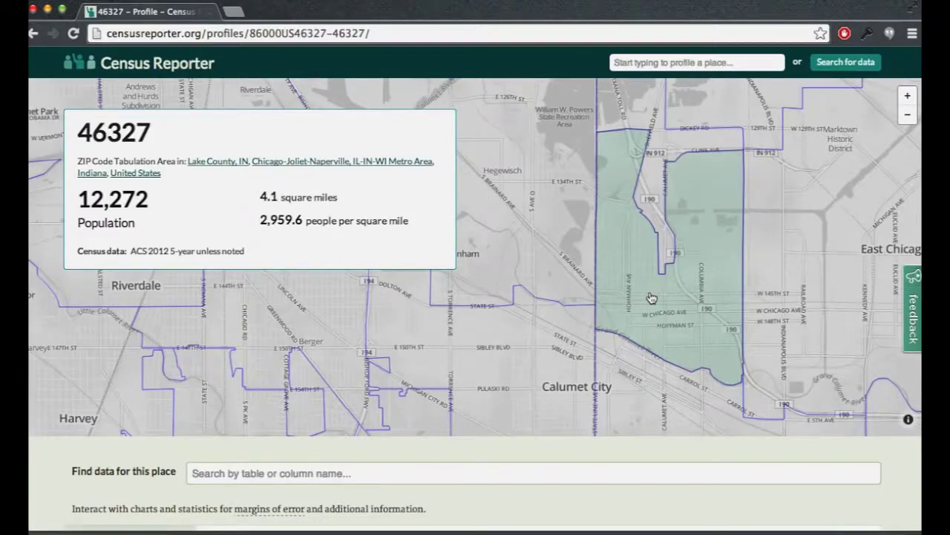
scroll(652, 298, down, 3)
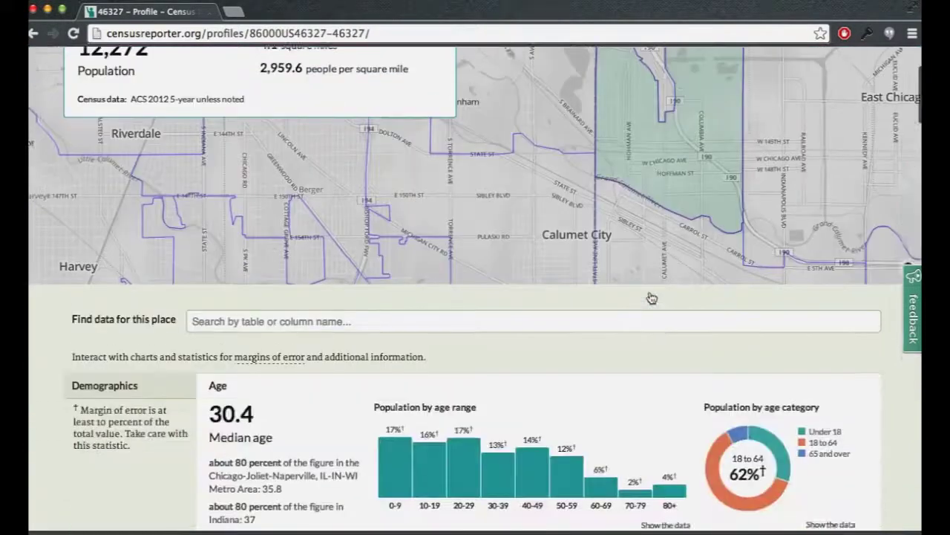
scroll(651, 297, down, 1)
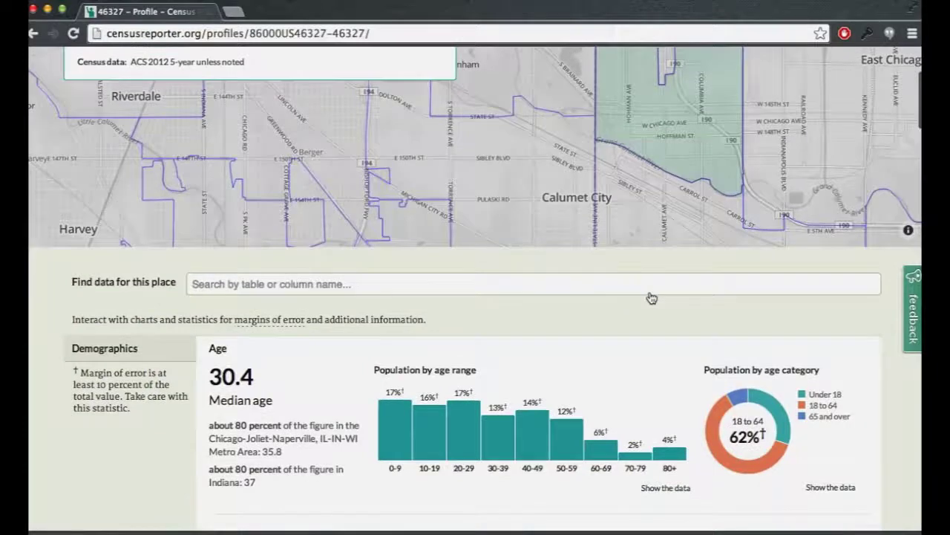
scroll(651, 298, down, 1)
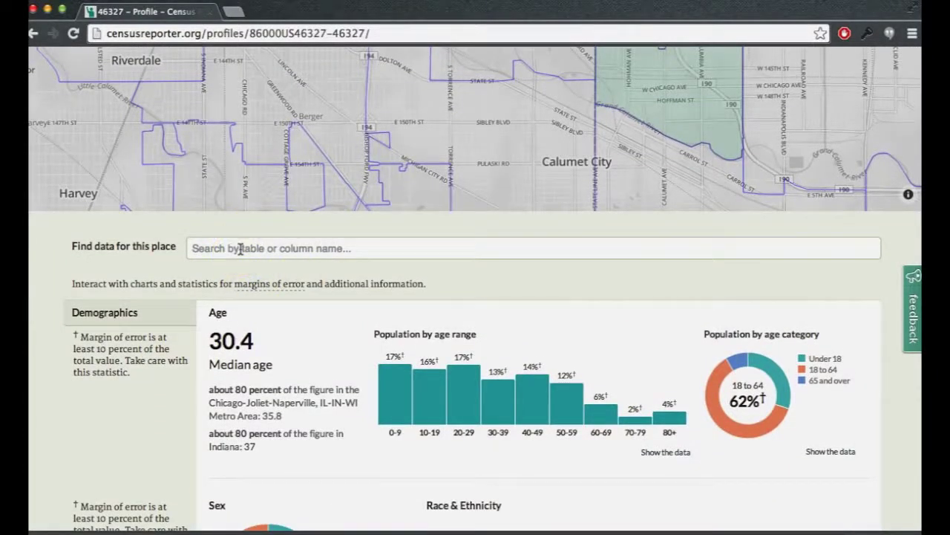
- Search 'educati' for ZIP 46327 and open Table B15001, Sex by Age by Educational Attainment
click(240, 248)
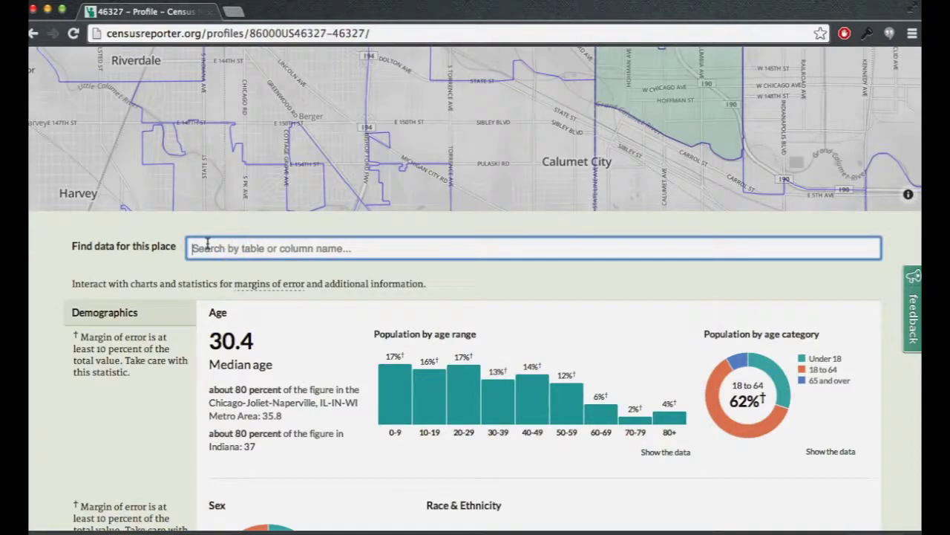
text(educato)
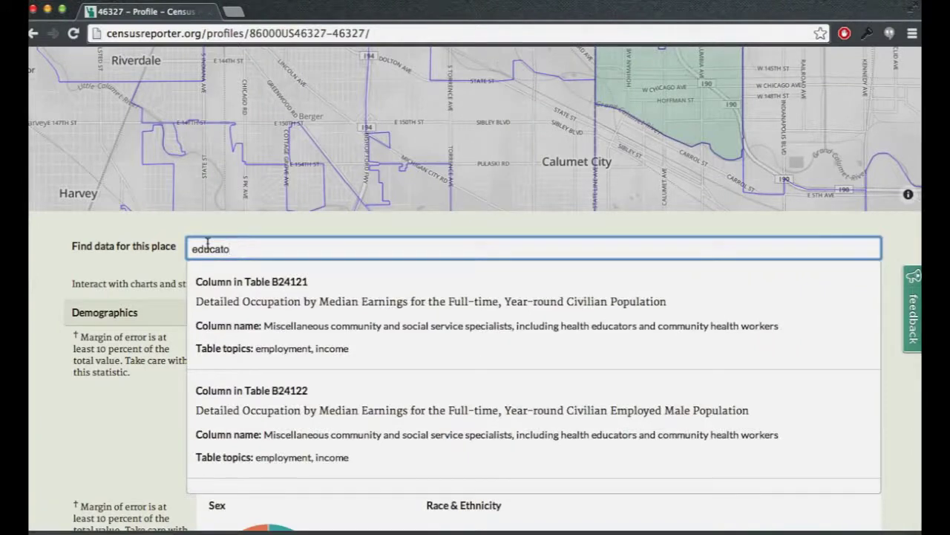
key(BackSpace)
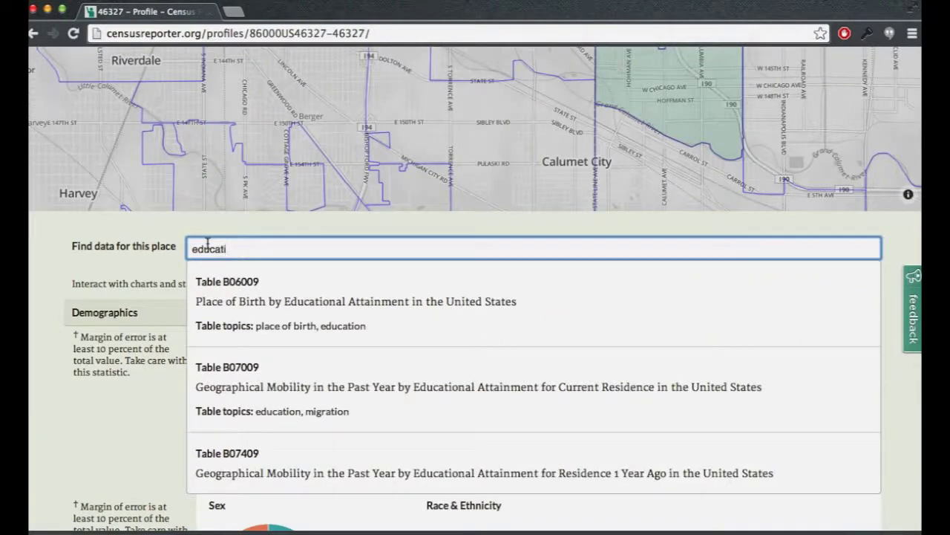
text(i)
scroll(274, 336, down, 2)
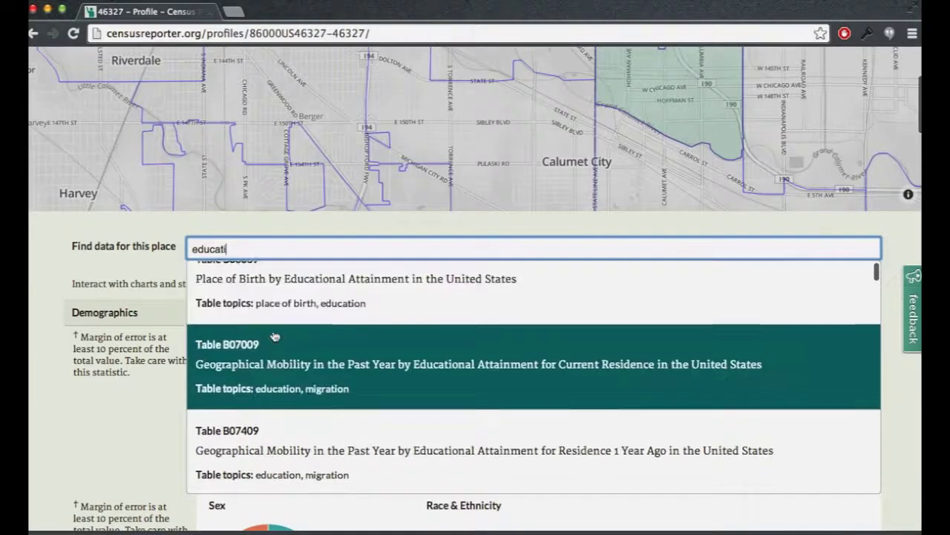
scroll(274, 335, down, 3)
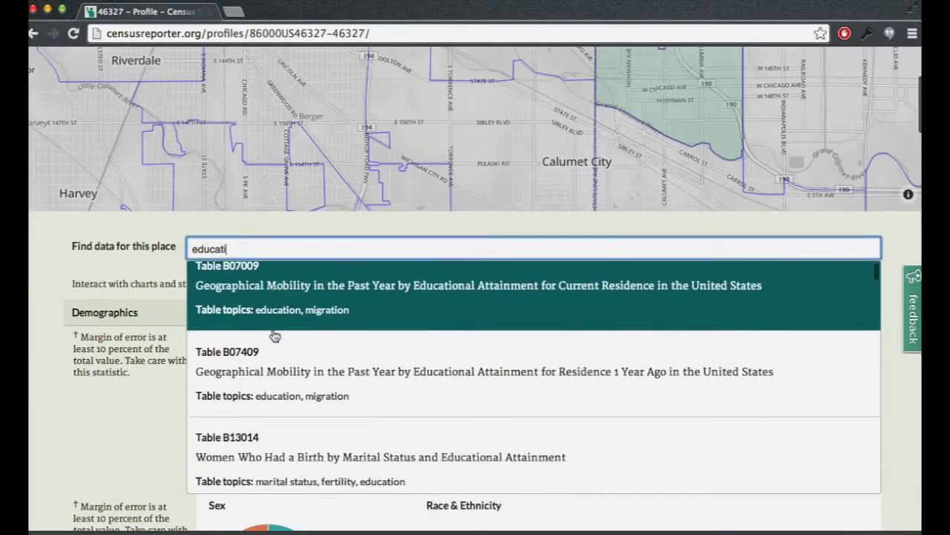
scroll(322, 449, down, 5)
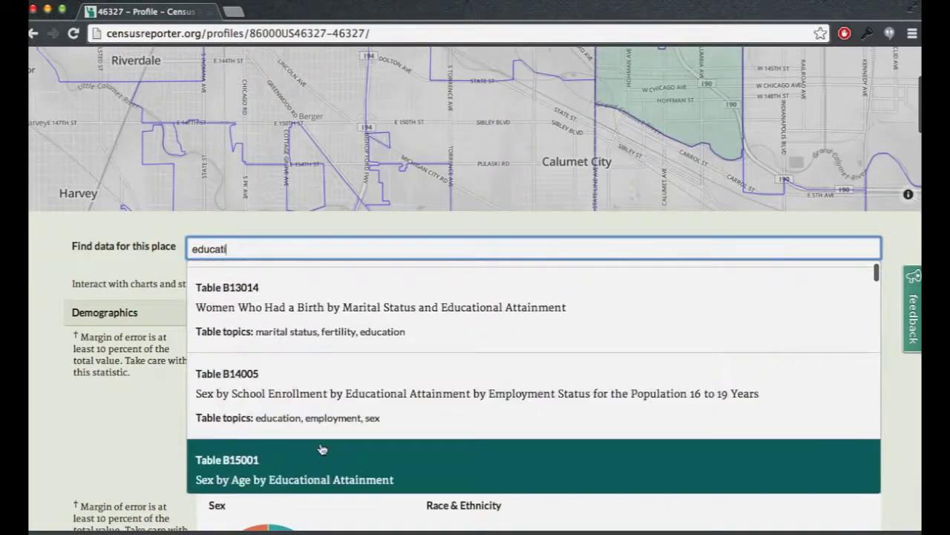
scroll(321, 448, down, 3)
click(290, 373)
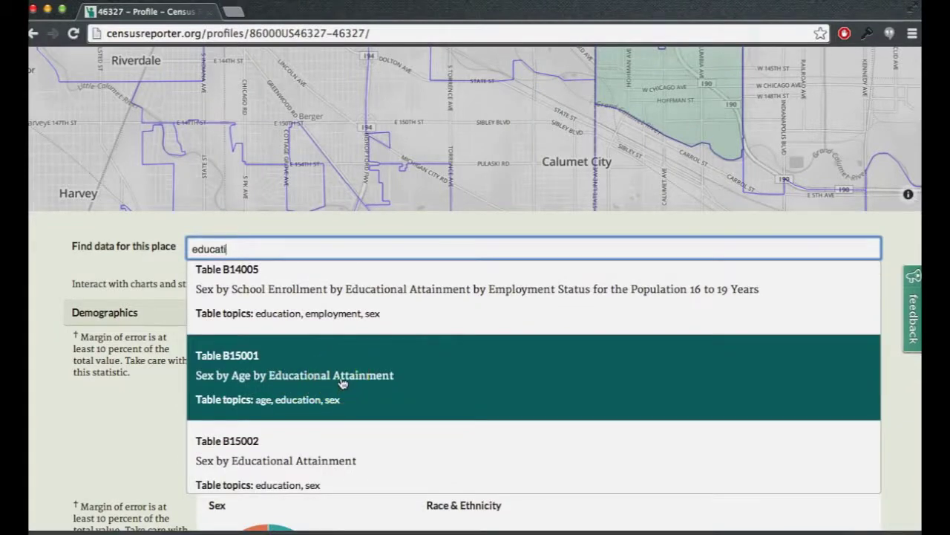
click(342, 383)
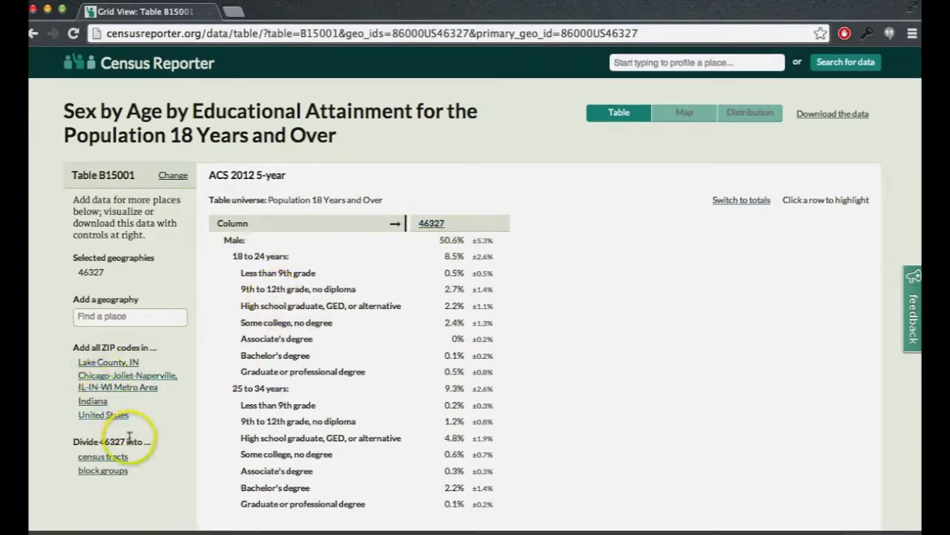
- Go back to the Census Reporter home page using the header logo
click(105, 473)
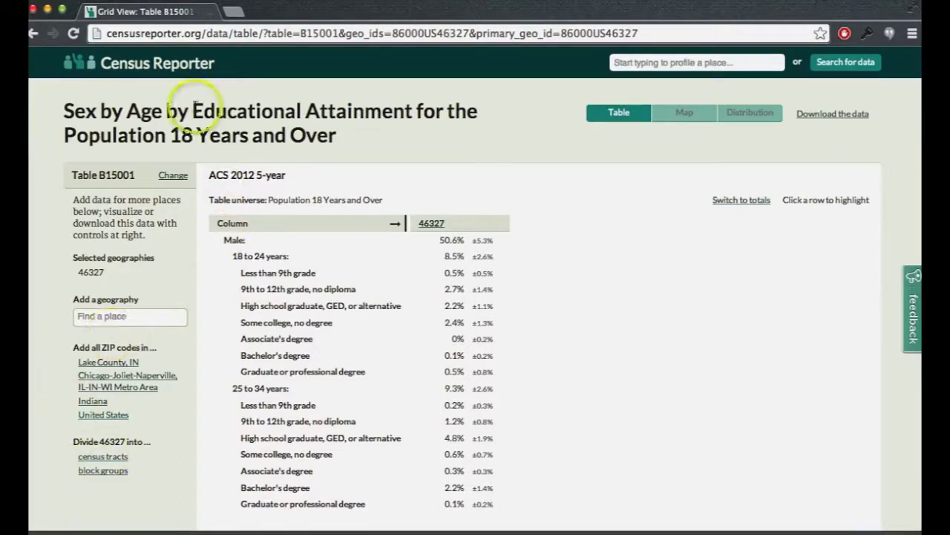
click(151, 67)
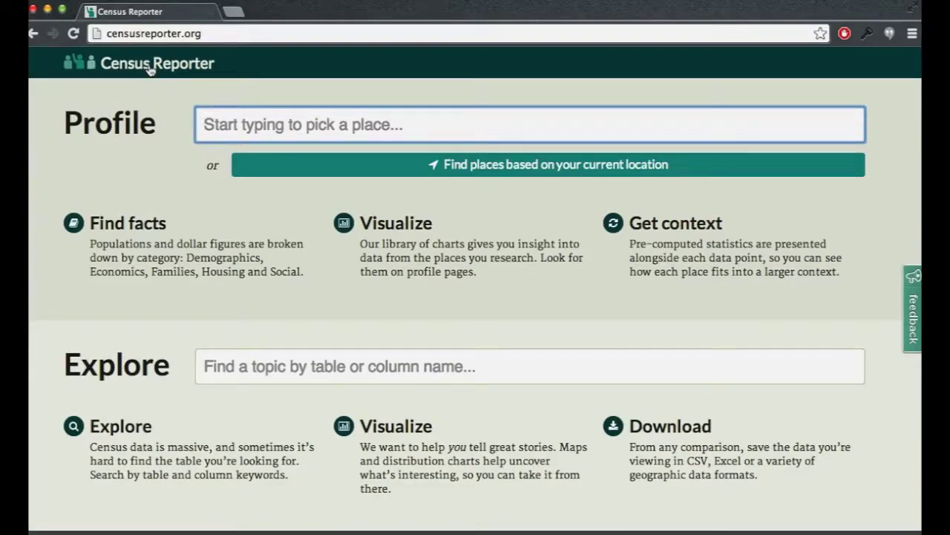
- Scroll down the home page to the Topics list and open the Migration topic
scroll(272, 403, down, 5)
scroll(272, 408, down, 7)
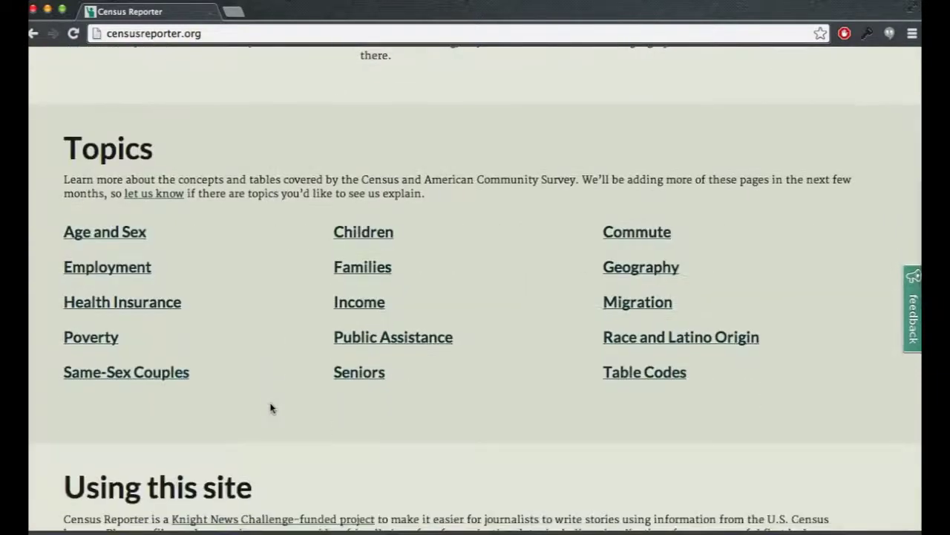
scroll(272, 408, down, 1)
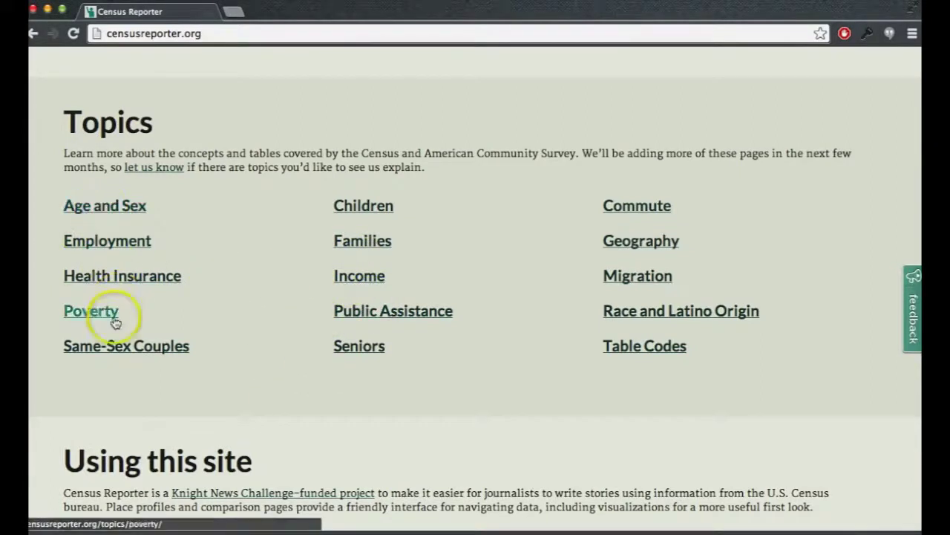
click(641, 280)
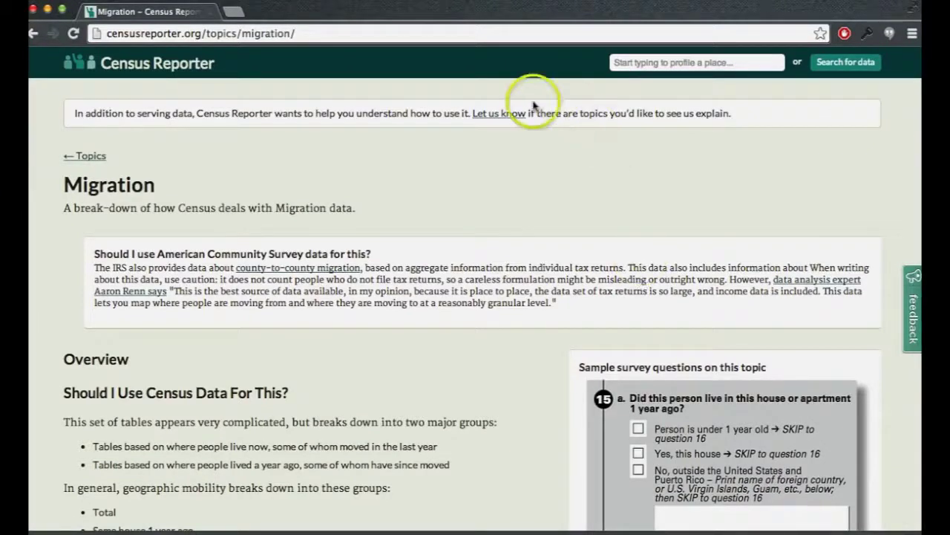
- Try the 'Let us know' topic link, then open the 'Send us a message' form from the feedback tab
click(497, 116)
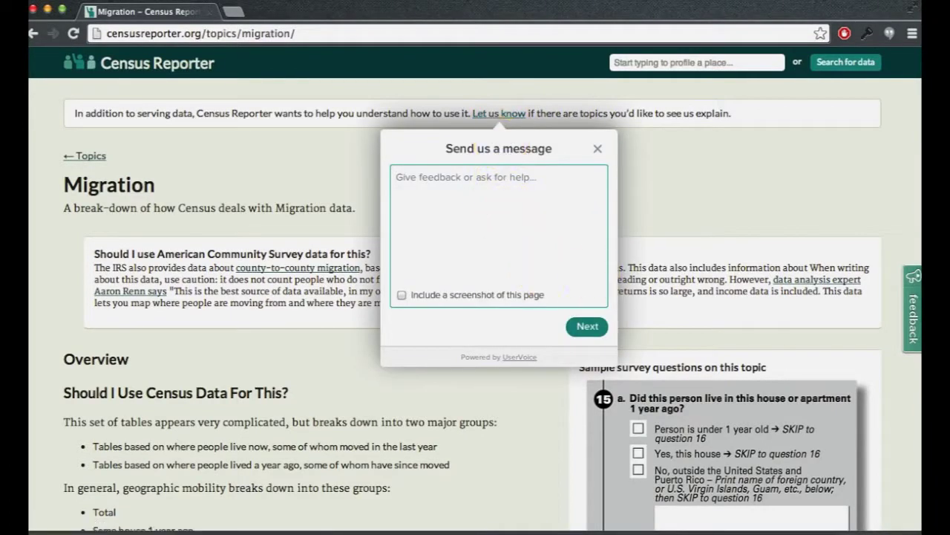
click(911, 320)
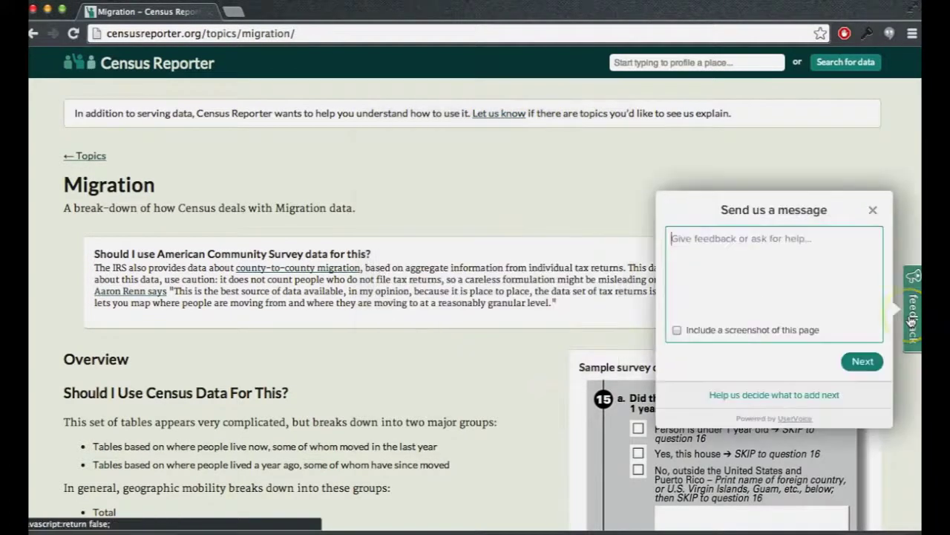